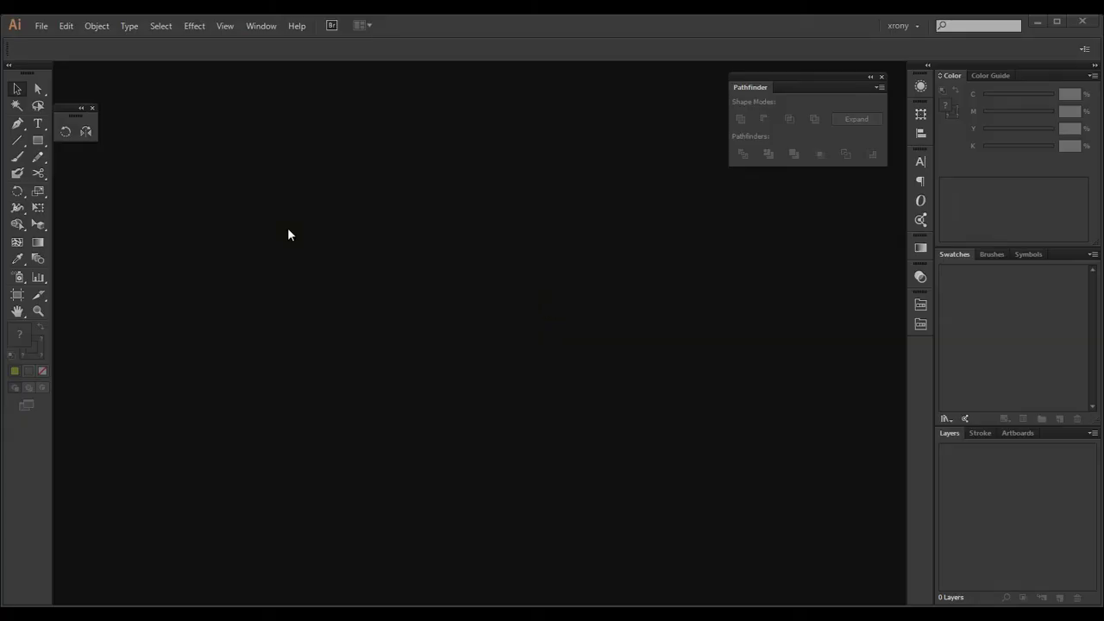
- Open a new 1600 × 900 px document from the File menu
{"action": "left_click", "coordinate": [41, 26]}
{"action": "left_click", "coordinate": [52, 41]}
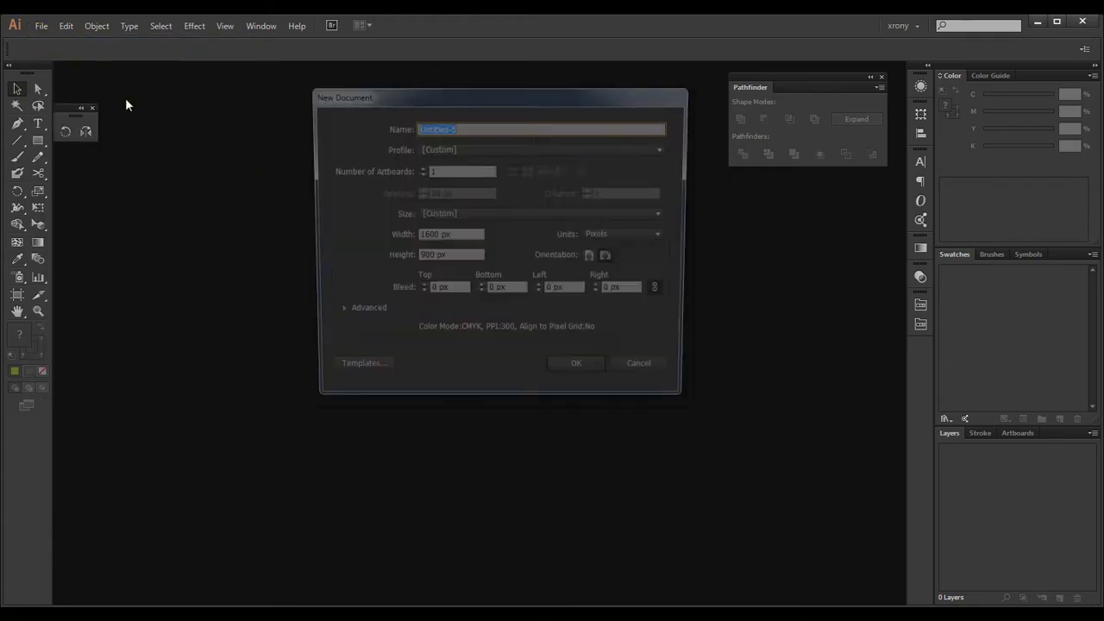
- Accept the 1600 × 900 px document and draw a small square near the artboard centre
{"action": "left_click", "coordinate": [558, 373]}
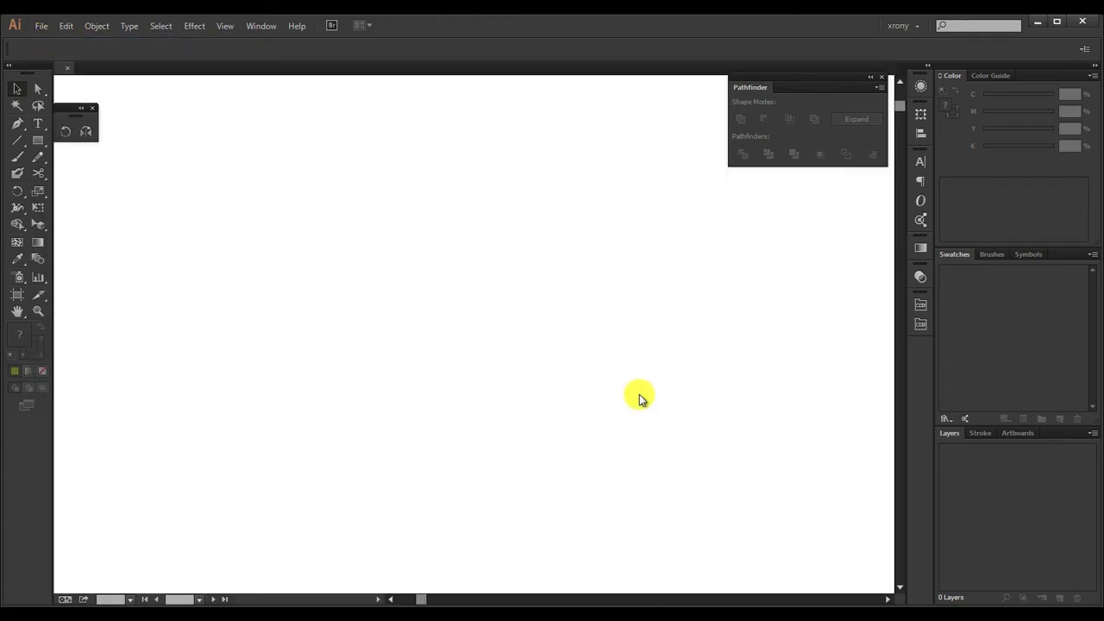
{"action": "left_click_drag", "start_coordinate": [587, 388], "coordinate": [323, 219]}
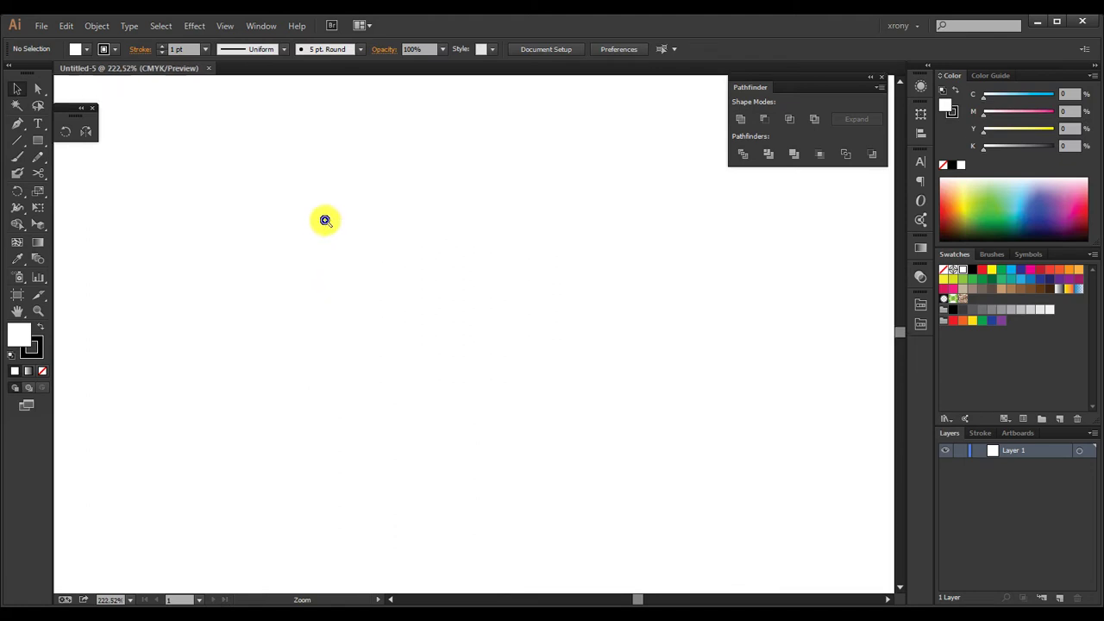
{"action": "key", "text": "m"}
{"action": "mouse_move", "coordinate": [437, 305]}
{"action": "left_mouse_down"}
{"action": "mouse_move", "coordinate": [479, 362]}
{"action": "mouse_move", "coordinate": [489, 357]}
{"action": "left_mouse_up"}
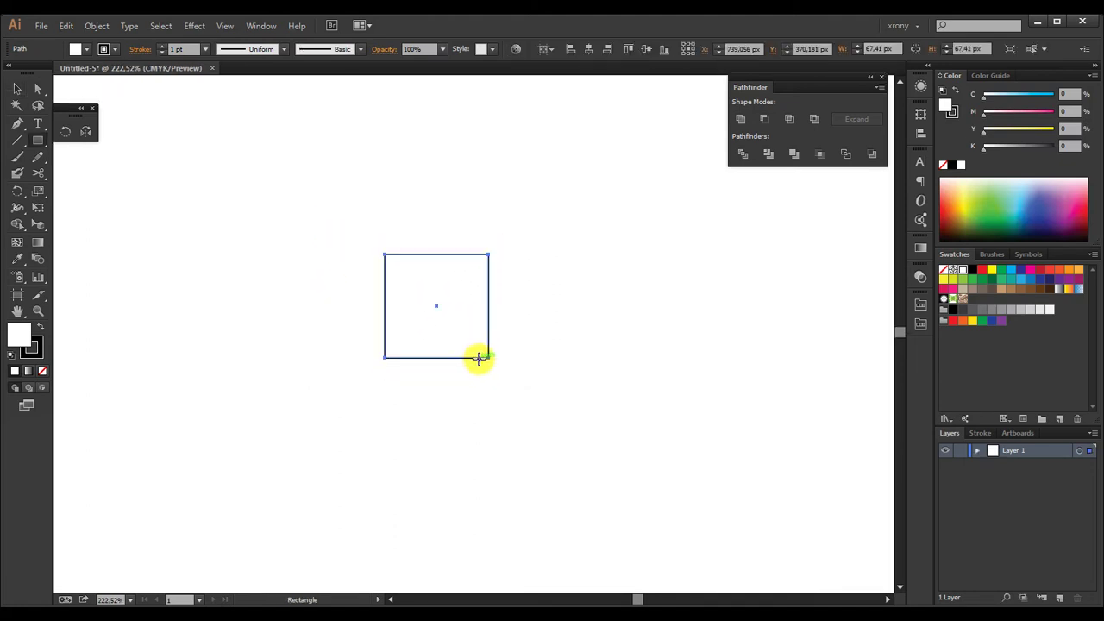
- Give the square a cyan fill with no stroke, and zoom in on it
{"action": "key", "text": "v"}
{"action": "left_click", "coordinate": [943, 165]}
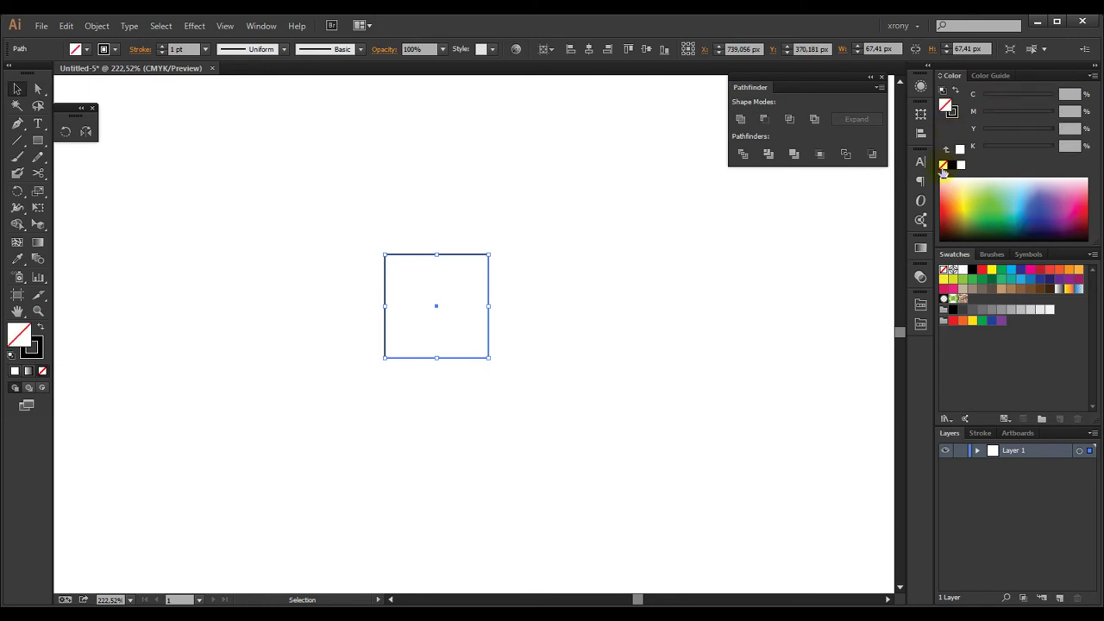
{"action": "key", "text": "shift+x"}
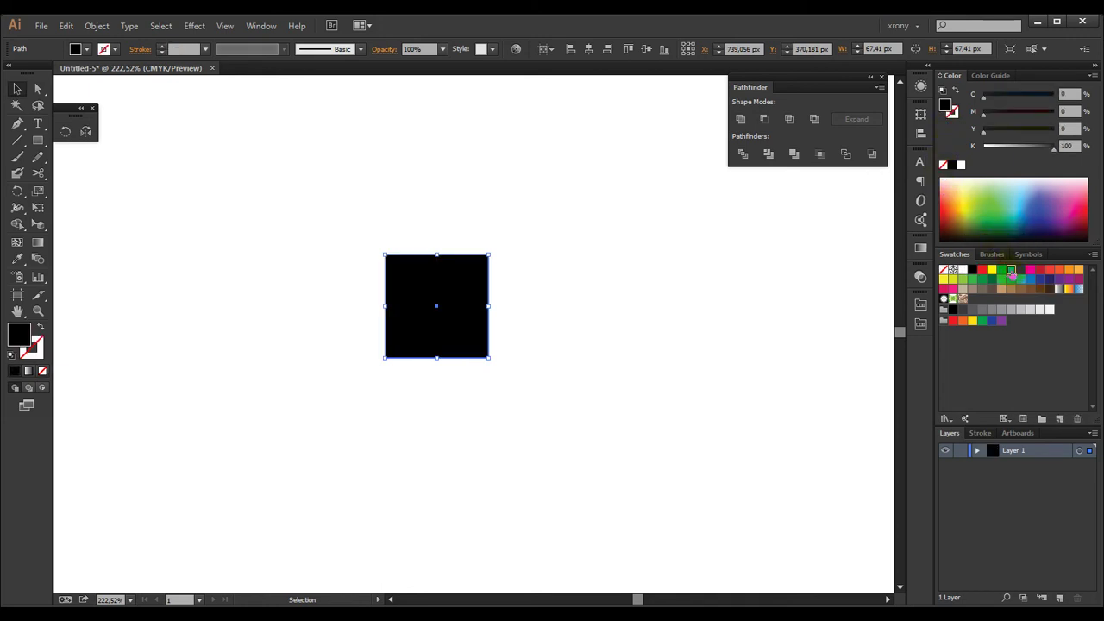
{"action": "left_click", "coordinate": [1011, 271]}
{"action": "key", "text": "z"}
{"action": "left_click_drag", "start_coordinate": [691, 428], "coordinate": [257, 122]}
{"action": "key", "text": "v"}
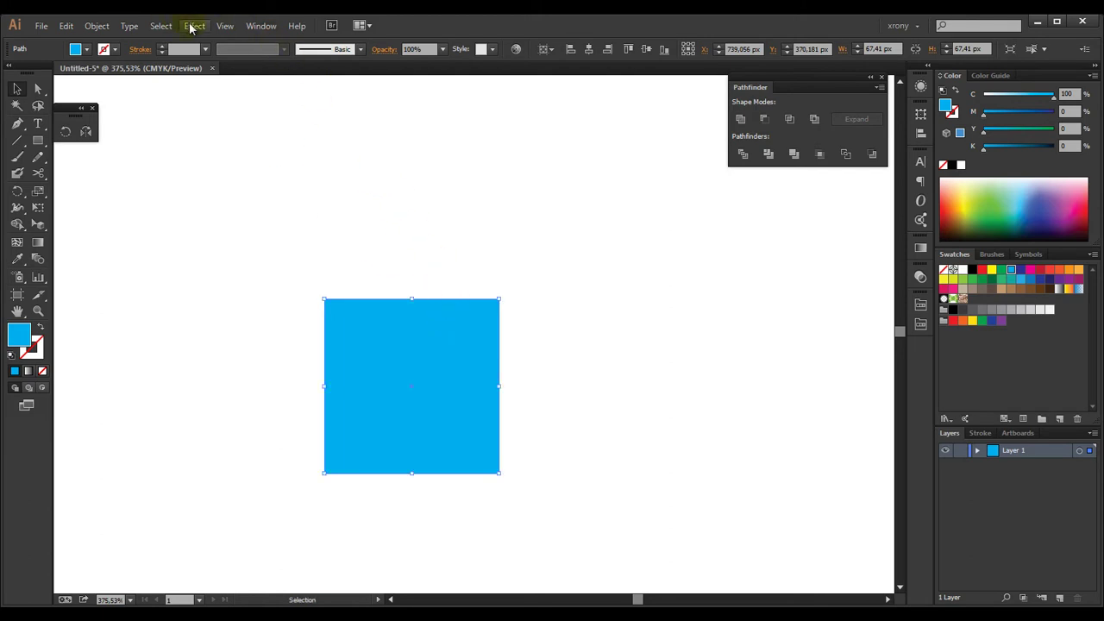
{"action": "left_click", "coordinate": [191, 28]}
{"action": "mouse_move", "coordinate": [258, 105]}
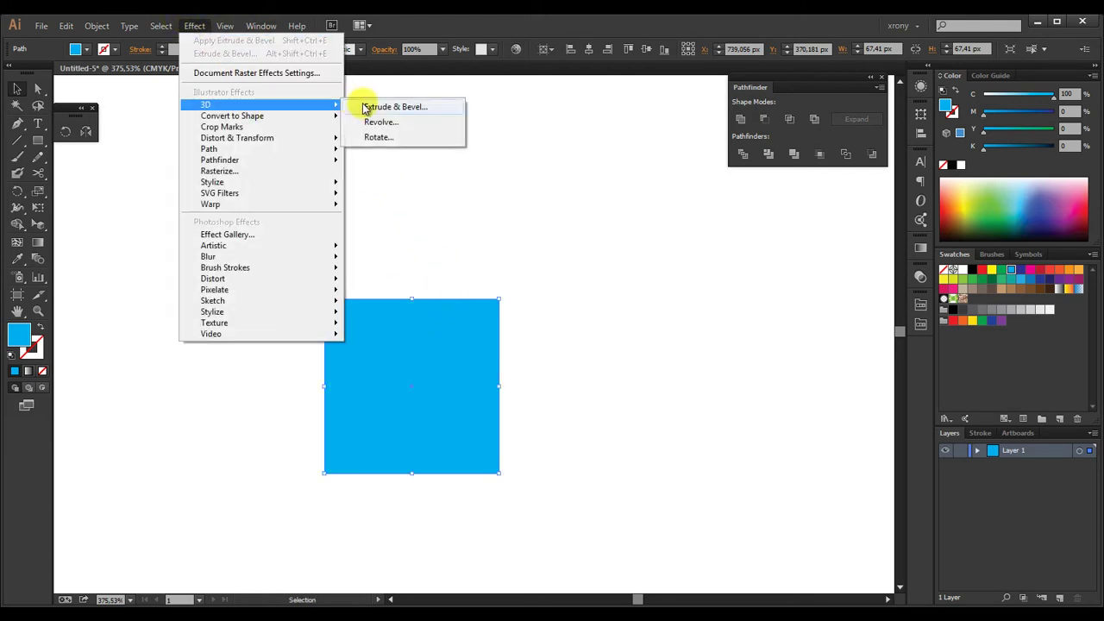
- Set the 3D Extrude & Bevel rotation to -23°, -48°, 17°, and begin editing extrude depth
{"action": "left_click", "coordinate": [366, 107]}
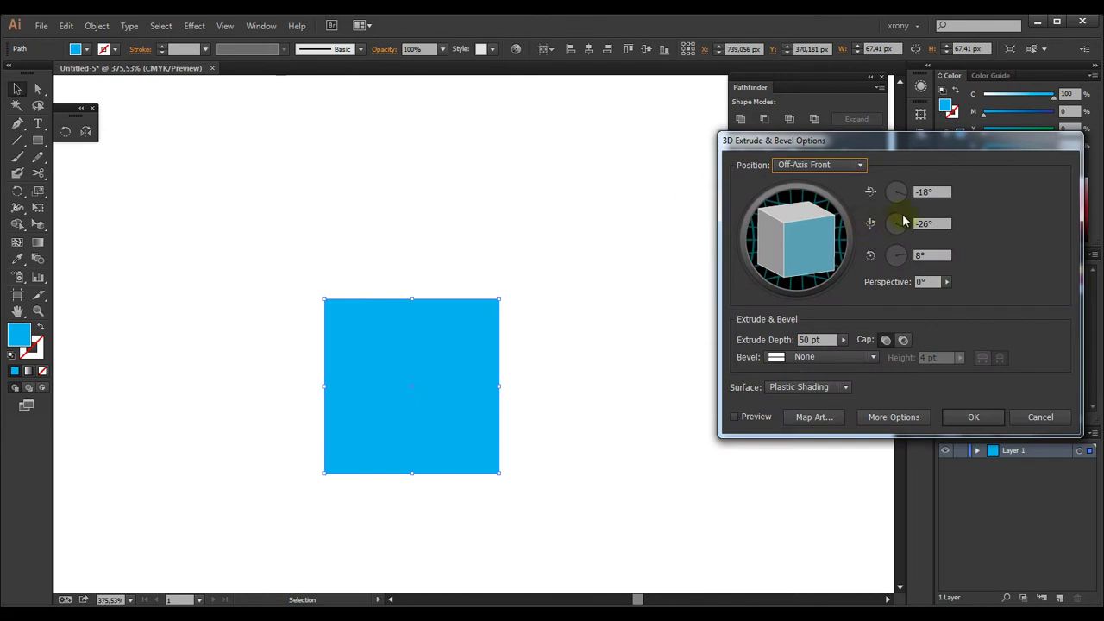
{"action": "left_click", "coordinate": [934, 192]}
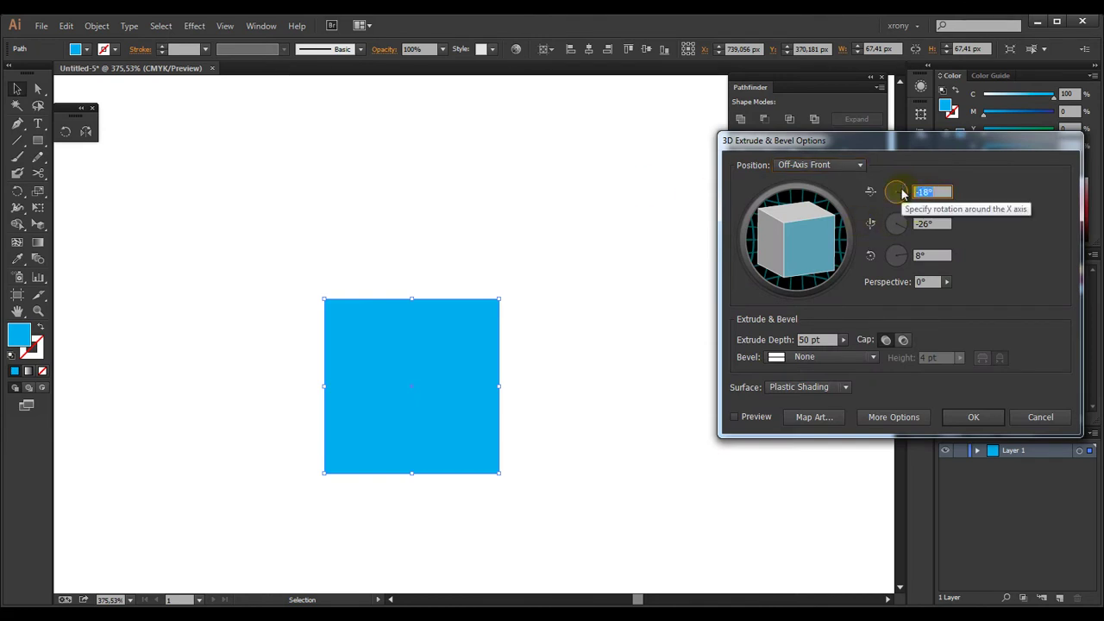
{"action": "type", "text": "23"}
{"action": "key", "text": "Tab"}
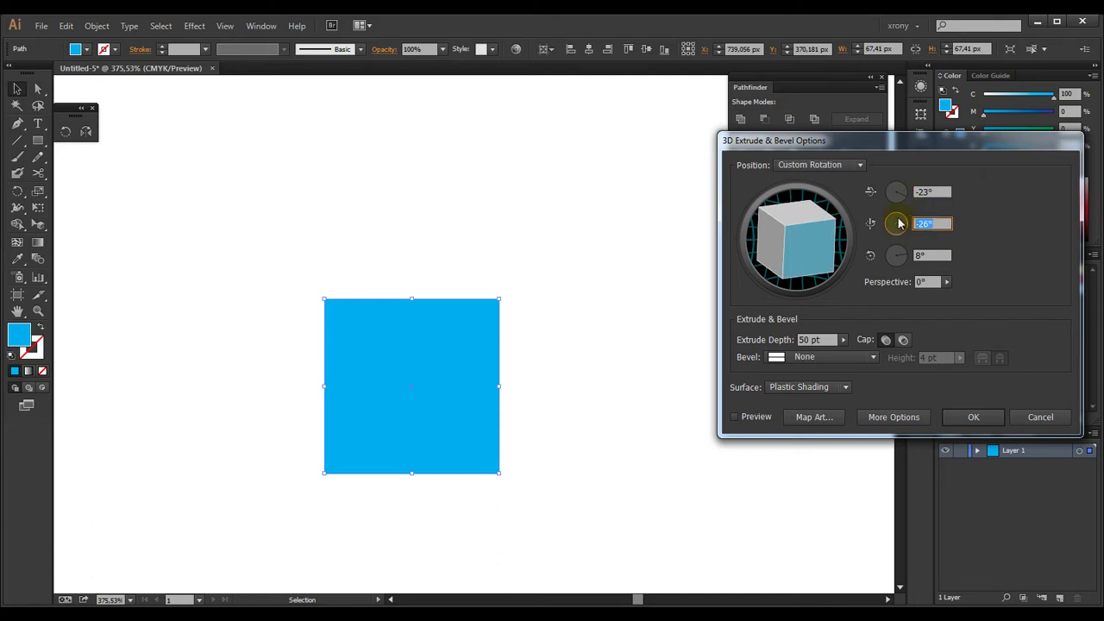
{"action": "type", "text": "-48"}
{"action": "key", "text": "Tab"}
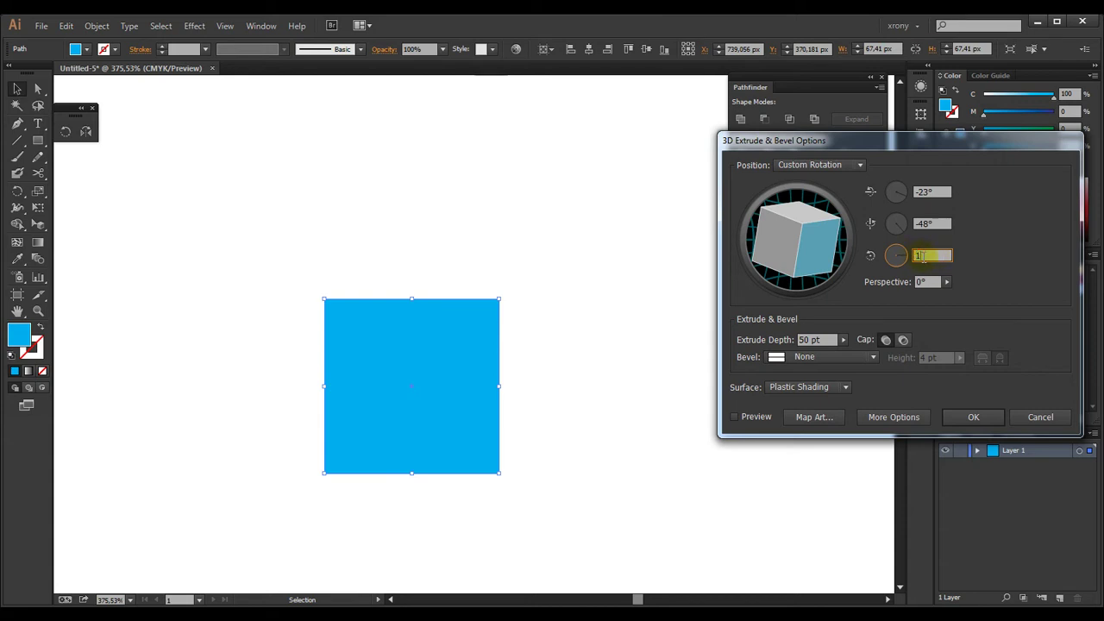
{"action": "left_click_drag", "start_coordinate": [830, 341], "coordinate": [794, 340]}
{"action": "type", "text": "130"}
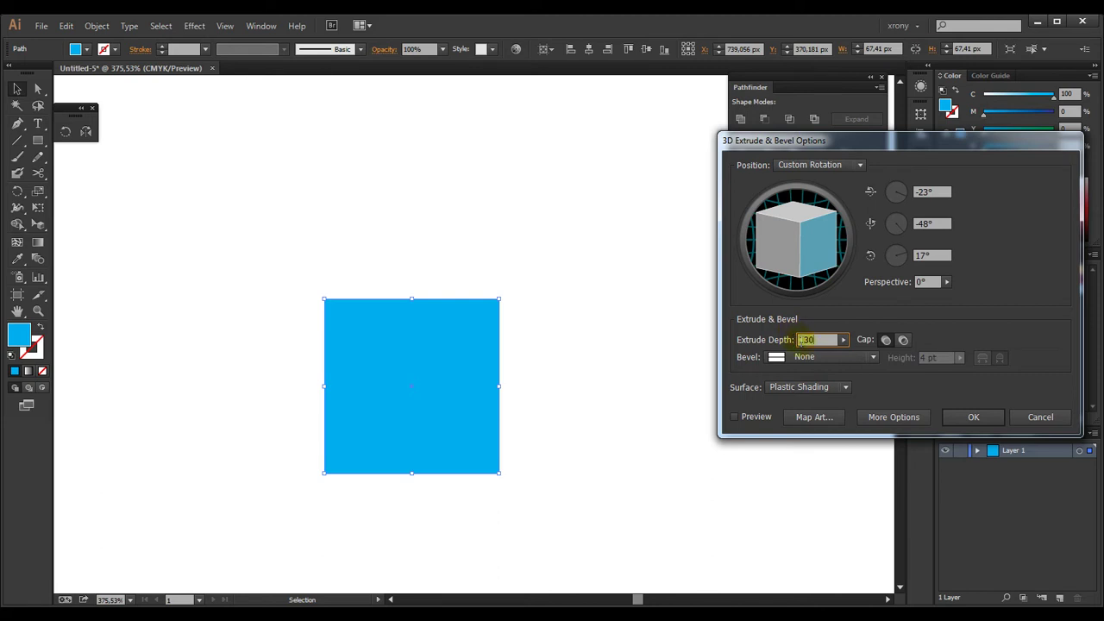
- Preview the 3D extrusion and settle its depth at 70 pt, then confirm
{"action": "left_click", "coordinate": [763, 420]}
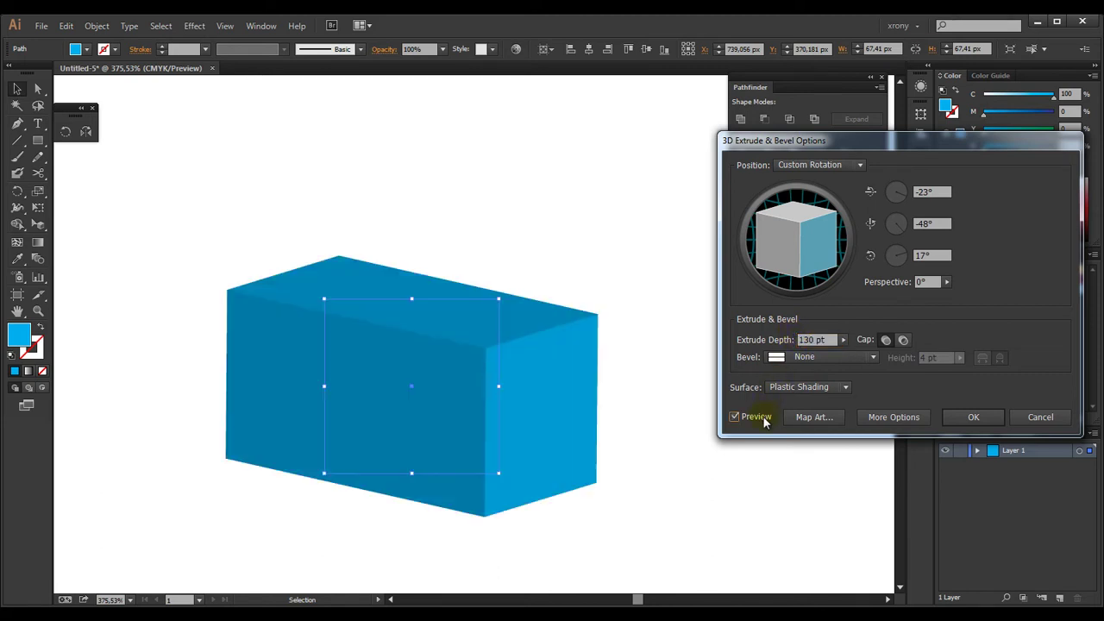
{"action": "left_click", "coordinate": [802, 340]}
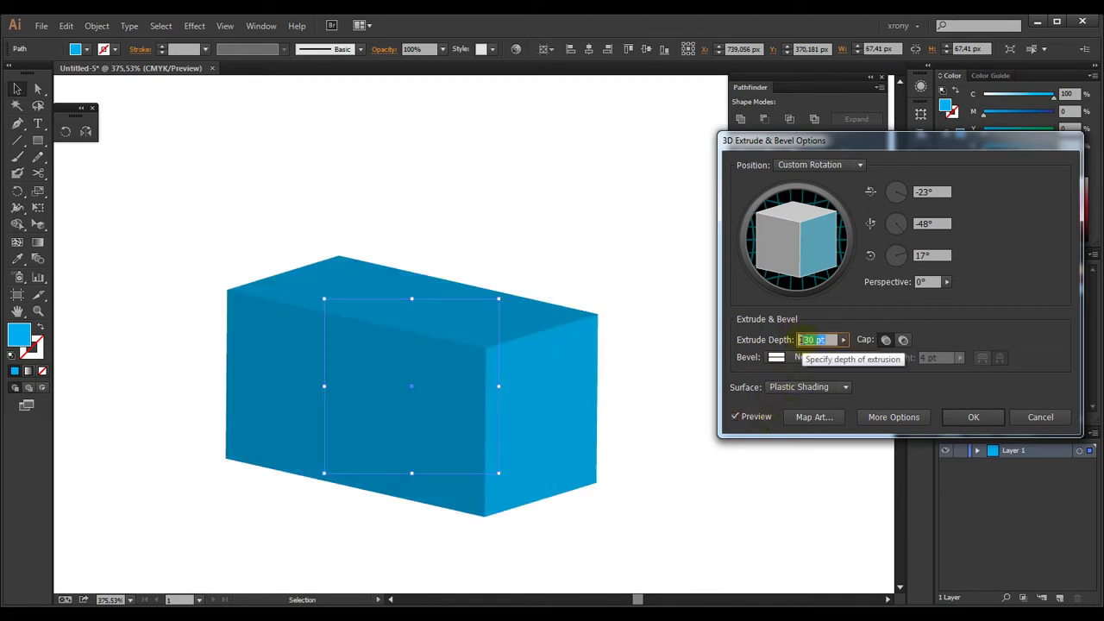
{"action": "left_click", "coordinate": [785, 358]}
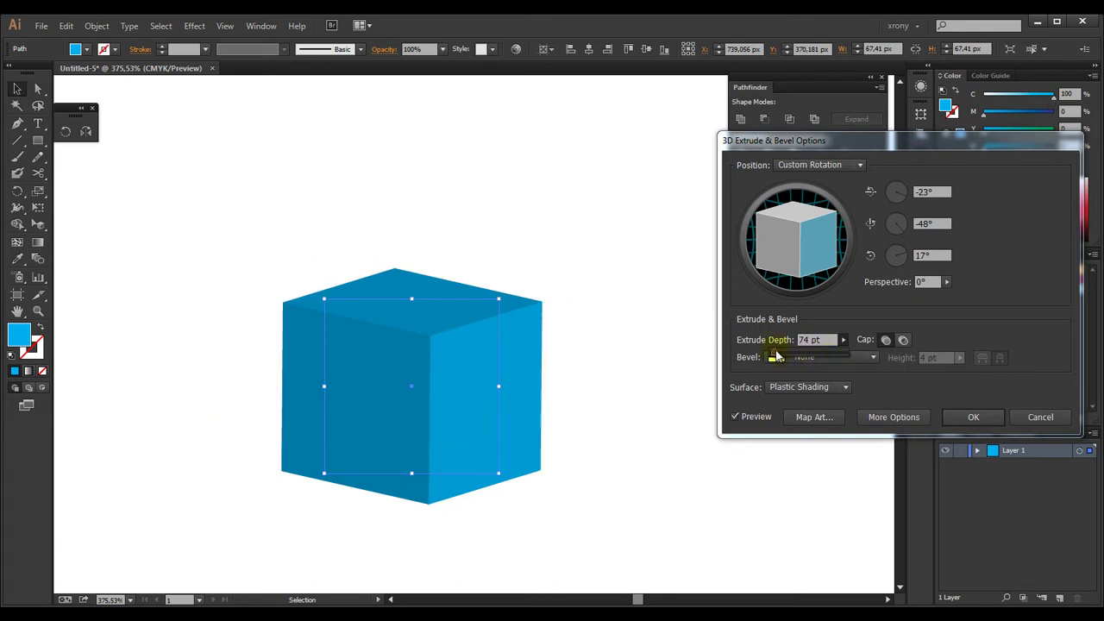
{"action": "left_click", "coordinate": [815, 340]}
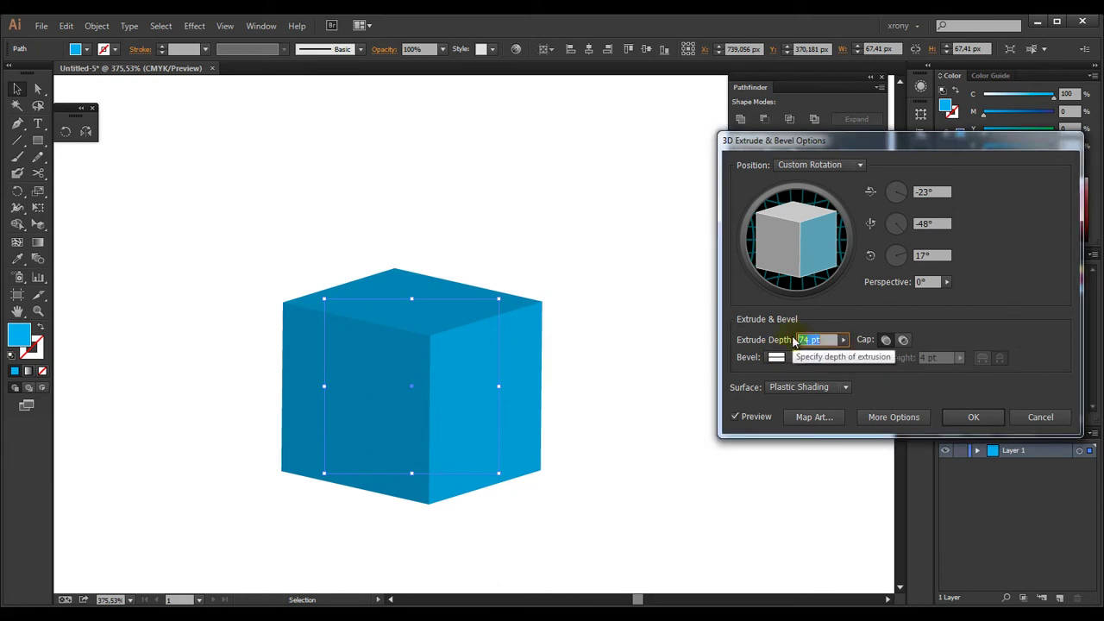
{"action": "type", "text": "60"}
{"action": "left_click", "coordinate": [923, 256]}
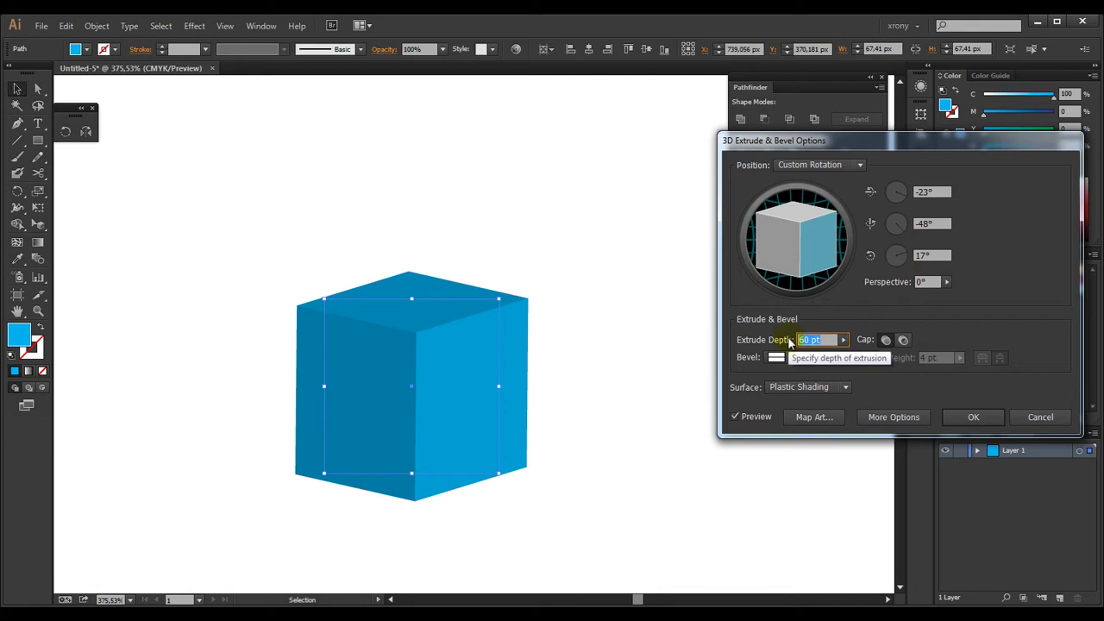
{"action": "type", "text": "5"}
{"action": "left_click", "coordinate": [922, 256]}
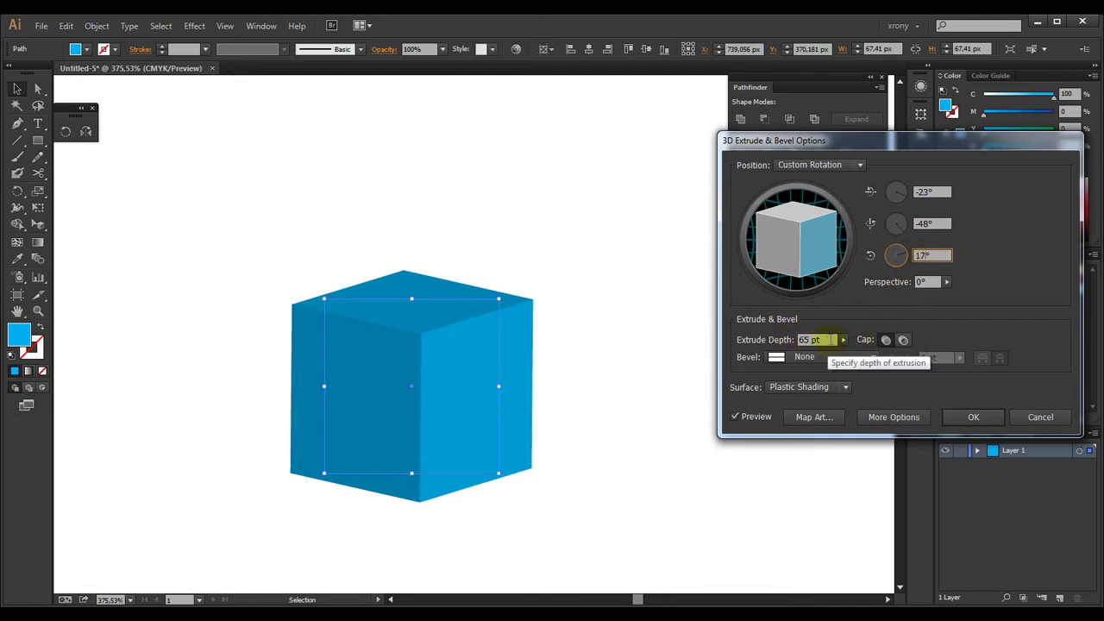
{"action": "double_click", "coordinate": [806, 340]}
{"action": "type", "text": "70"}
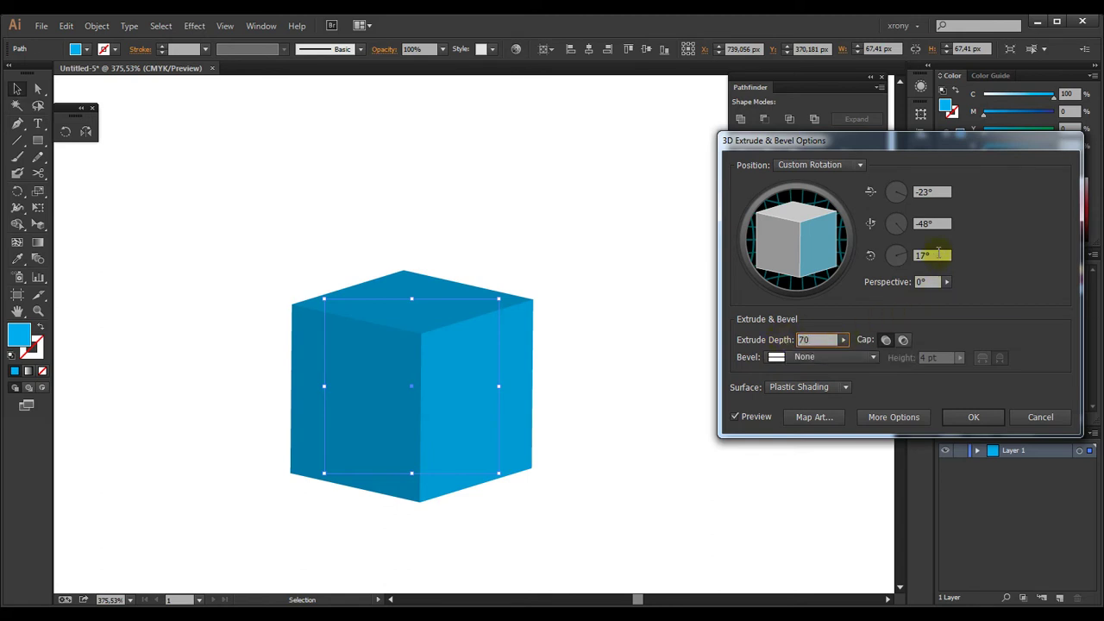
{"action": "left_click", "coordinate": [938, 254]}
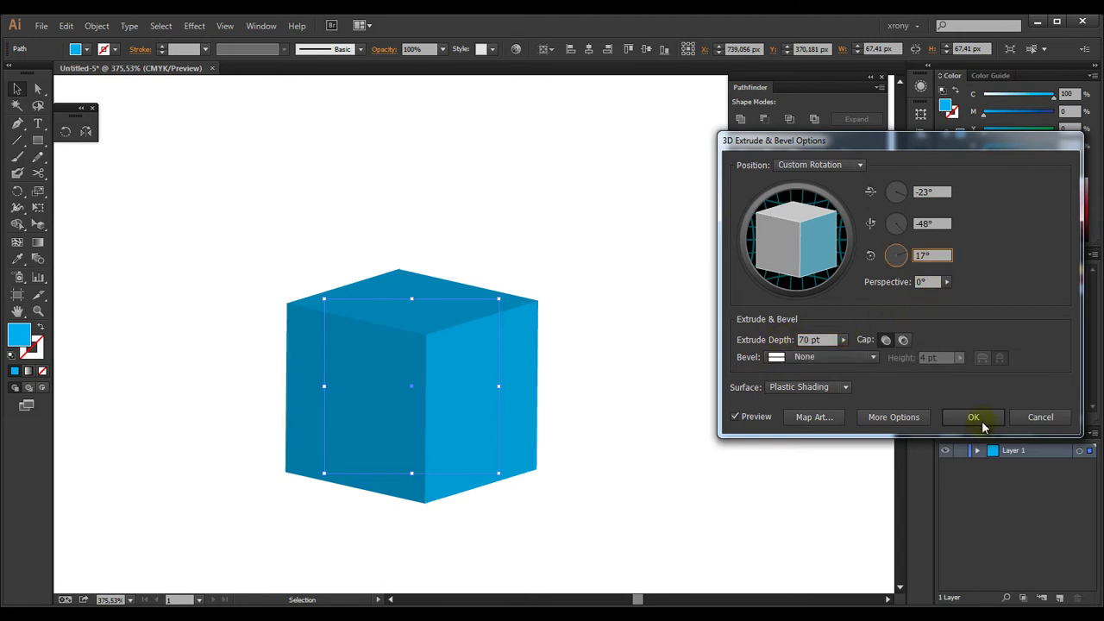
{"action": "left_click", "coordinate": [981, 422]}
- Expand the 3D cube and ungroup it twice into separate face shapes
{"action": "left_click", "coordinate": [457, 349]}
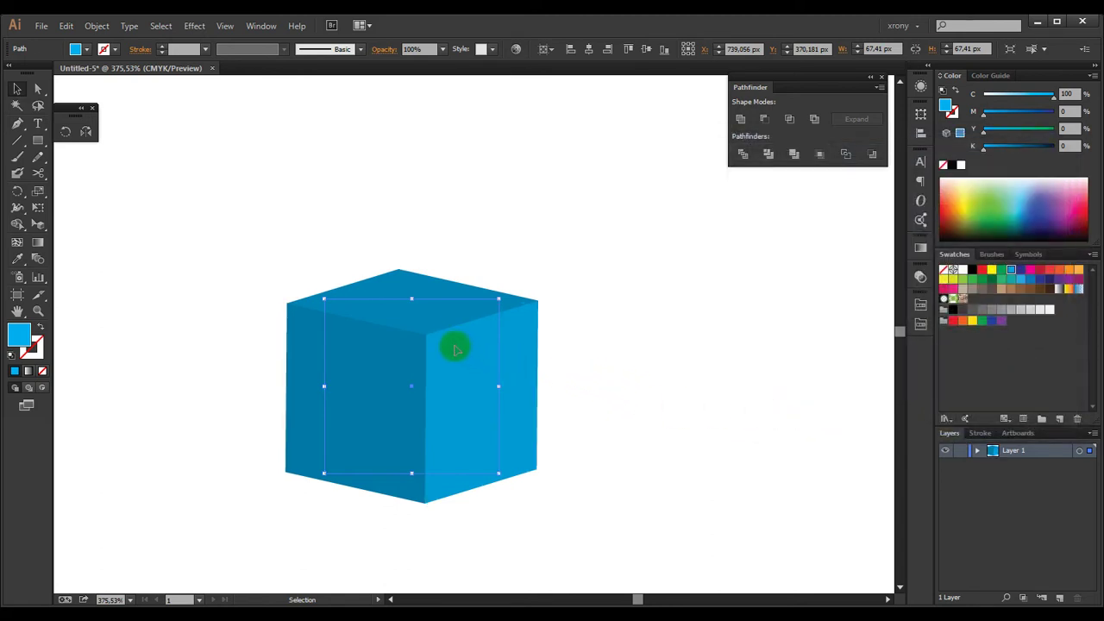
{"action": "left_click", "coordinate": [97, 26]}
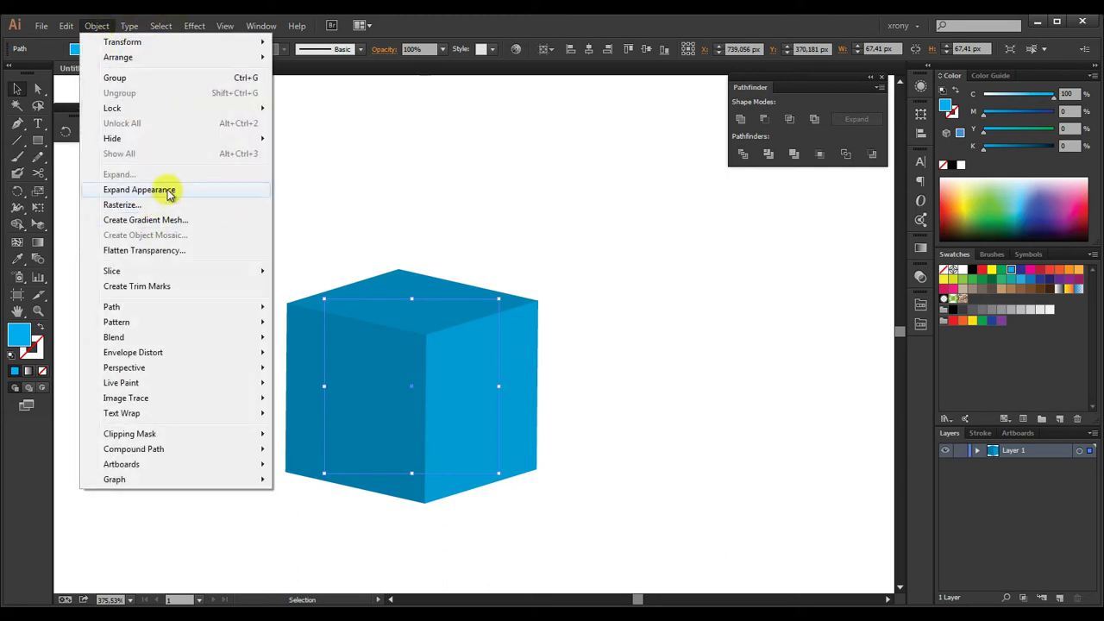
{"action": "left_click", "coordinate": [168, 190]}
{"action": "right_click", "coordinate": [437, 365]}
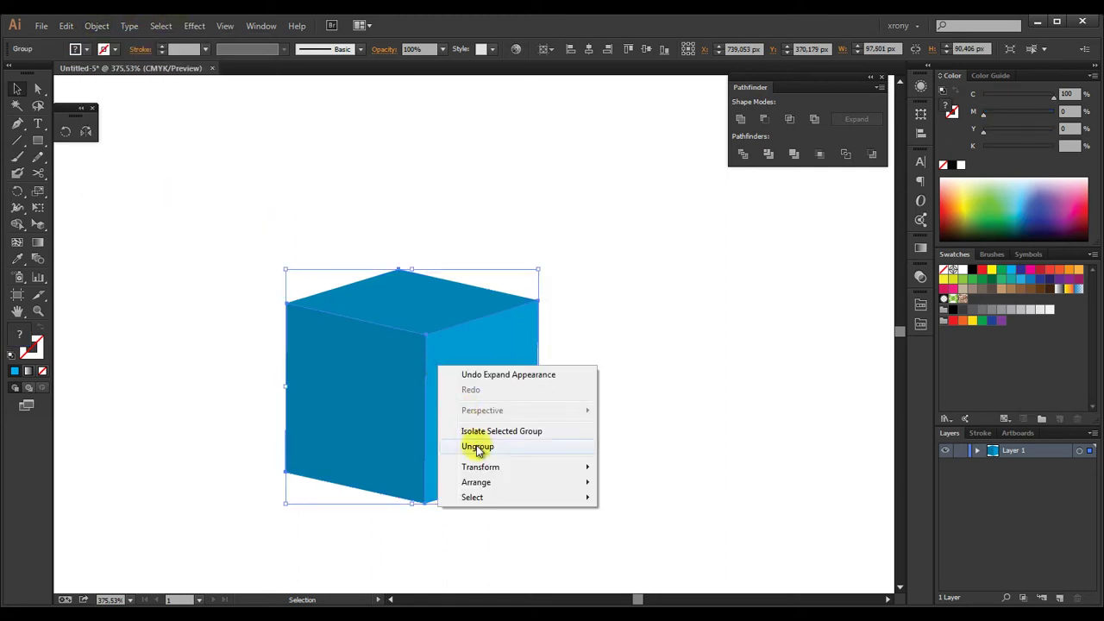
{"action": "left_click", "coordinate": [478, 445]}
{"action": "right_click", "coordinate": [443, 401]}
{"action": "left_click", "coordinate": [478, 476]}
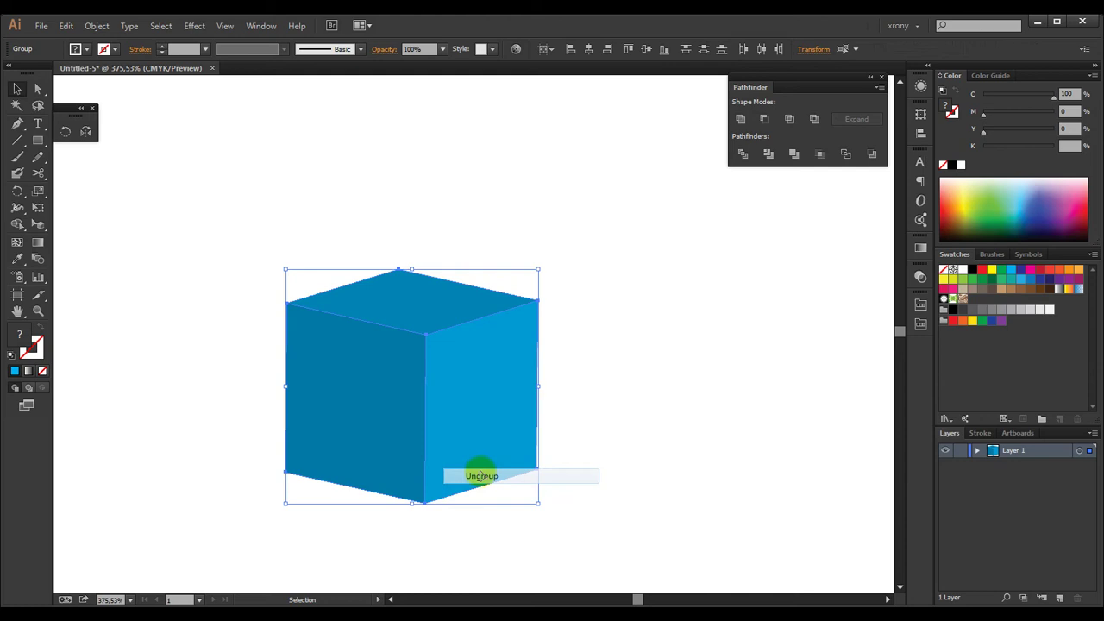
{"action": "left_click", "coordinate": [609, 404]}
- Nudge the cube's top face upward to open a gap above the side faces
{"action": "left_click", "coordinate": [442, 310]}
{"action": "key", "text": "Up"}
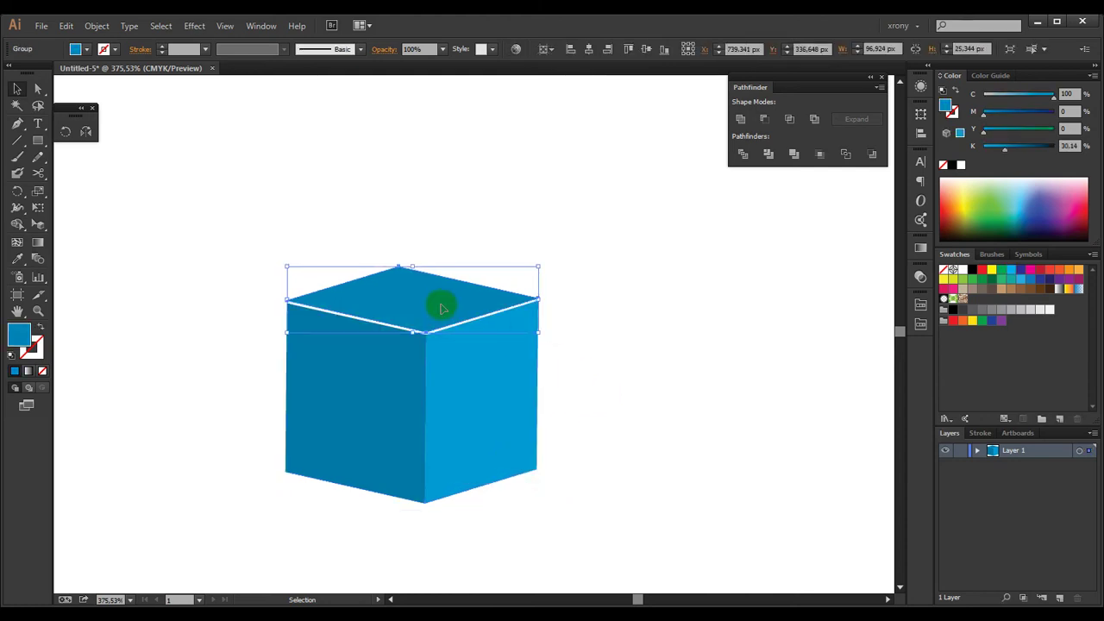
{"action": "key", "text": "Up"}
{"action": "key", "text": "Up"}
{"action": "key", "text": "Up"}
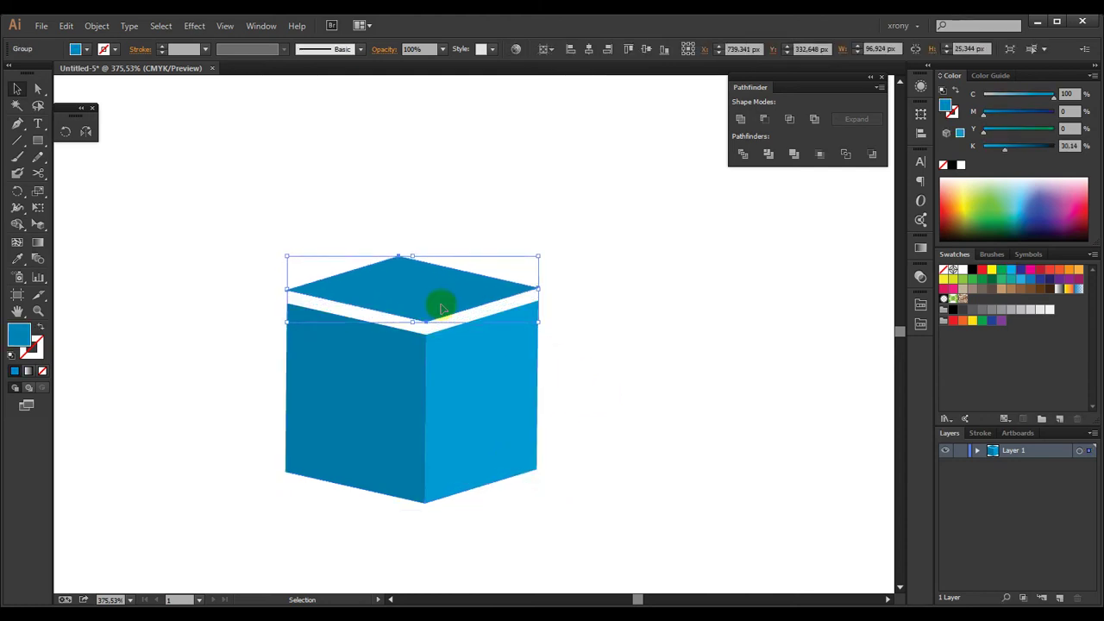
{"action": "key", "text": "Up"}
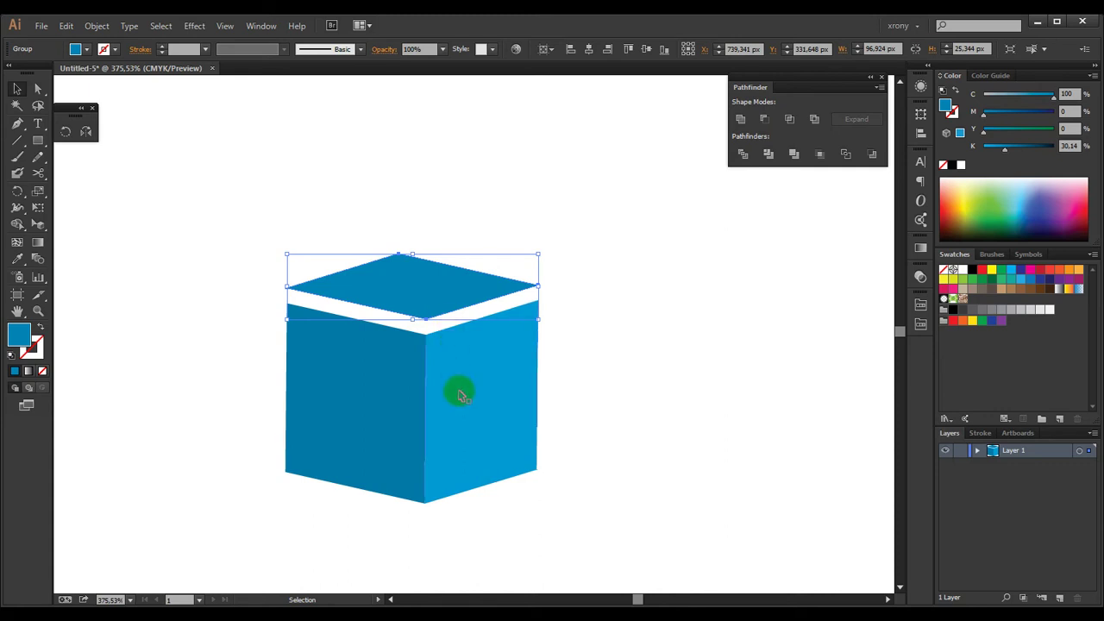
{"action": "key", "text": "Down"}
{"action": "key", "text": "Down"}
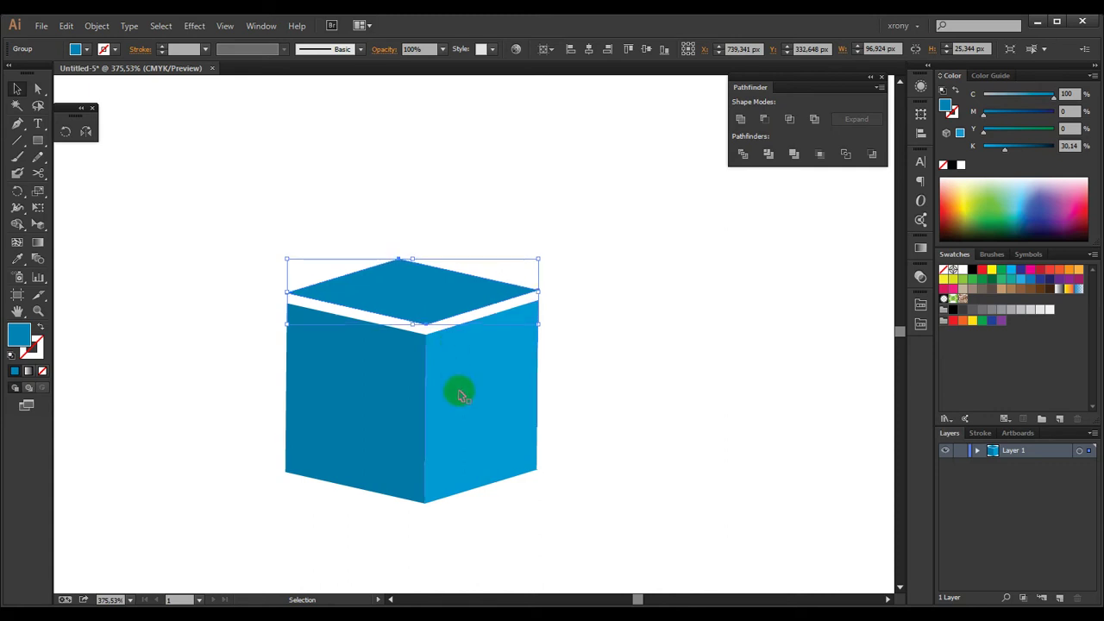
- Nudge the right face right and the left face left, then select all three faces
{"action": "left_click", "coordinate": [460, 395]}
{"action": "key", "text": "Right"}
{"action": "key", "text": "Right"}
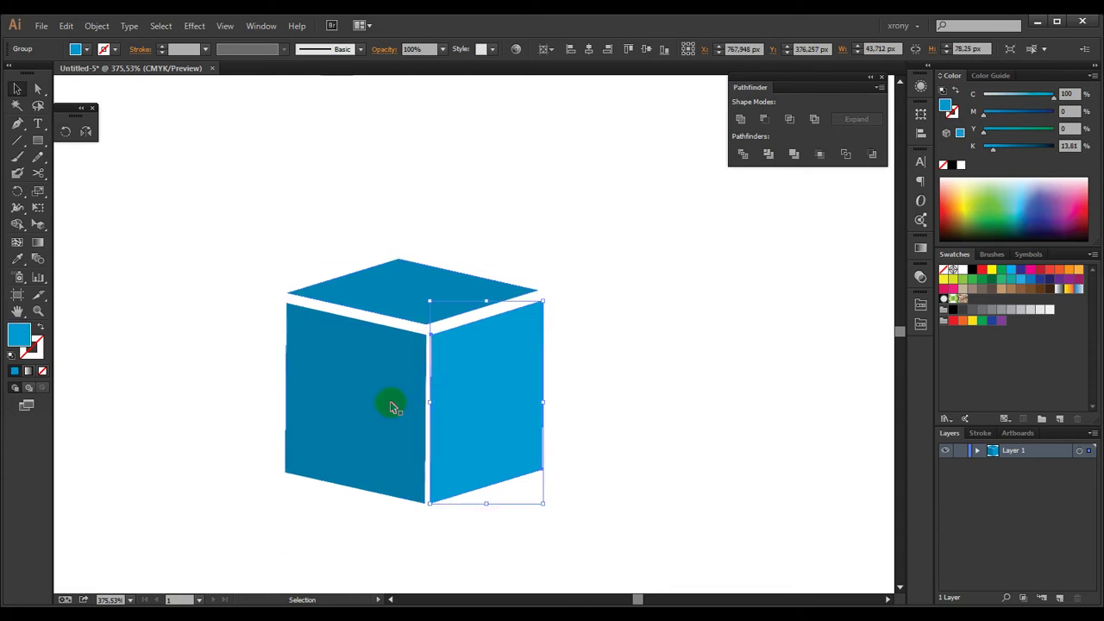
{"action": "left_click", "coordinate": [391, 406]}
{"action": "key", "text": "Left"}
{"action": "key", "text": "Left"}
{"action": "left_click", "coordinate": [586, 396]}
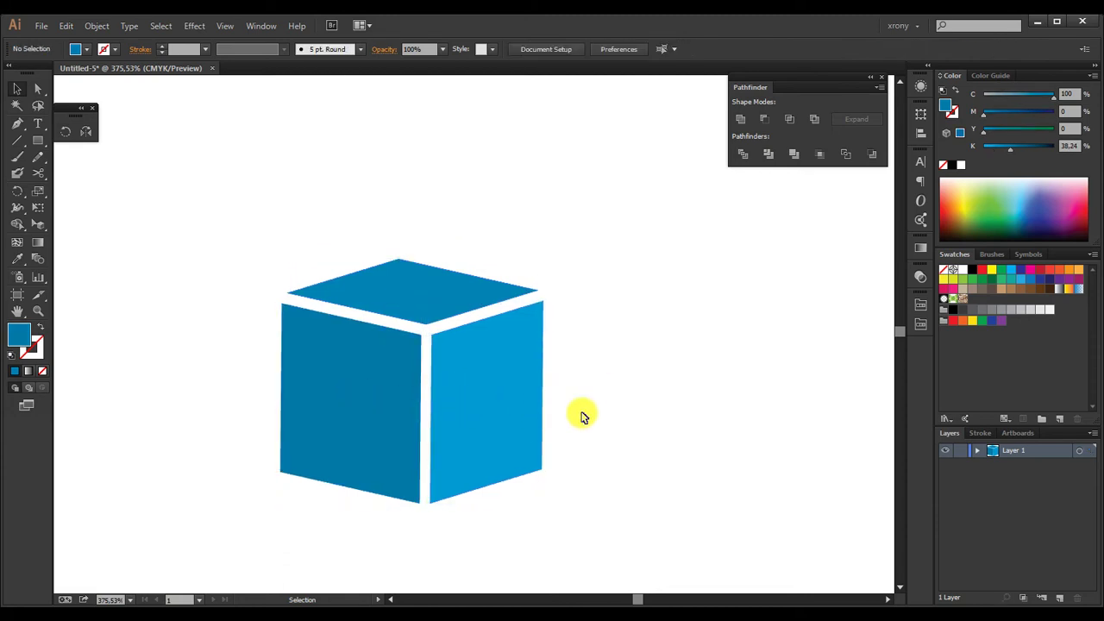
{"action": "left_click_drag", "start_coordinate": [594, 451], "coordinate": [320, 235]}
- Group the faces and add a 180°-rotated copy aligned behind them
{"action": "key", "text": "ctrl+g"}
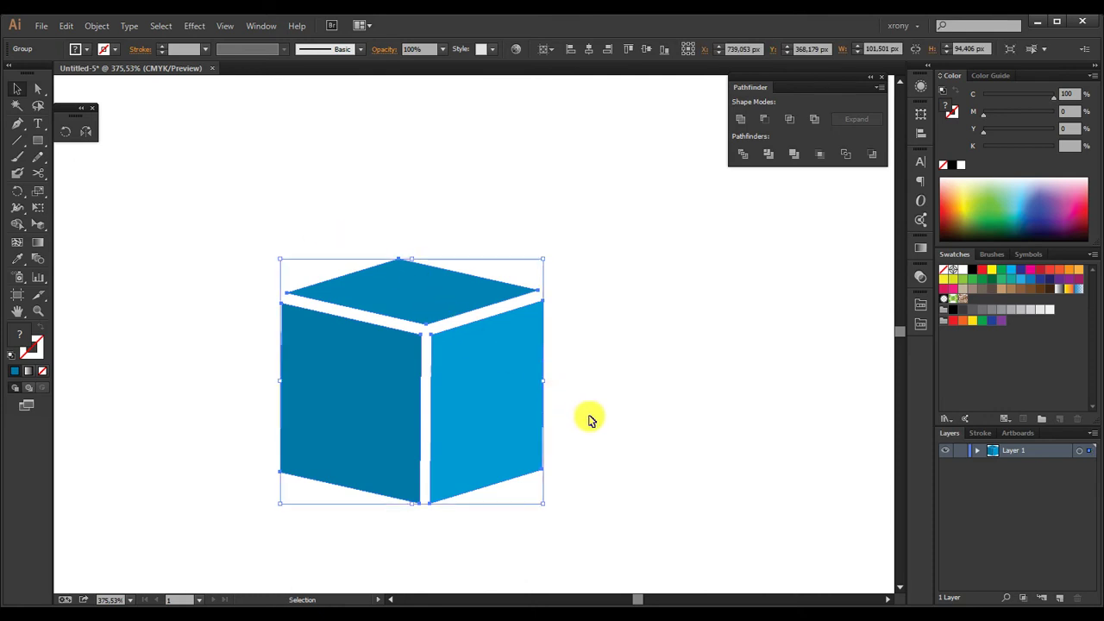
{"action": "key", "text": "r"}
{"action": "left_click_drag", "start_coordinate": [584, 372], "coordinate": [301, 313]}
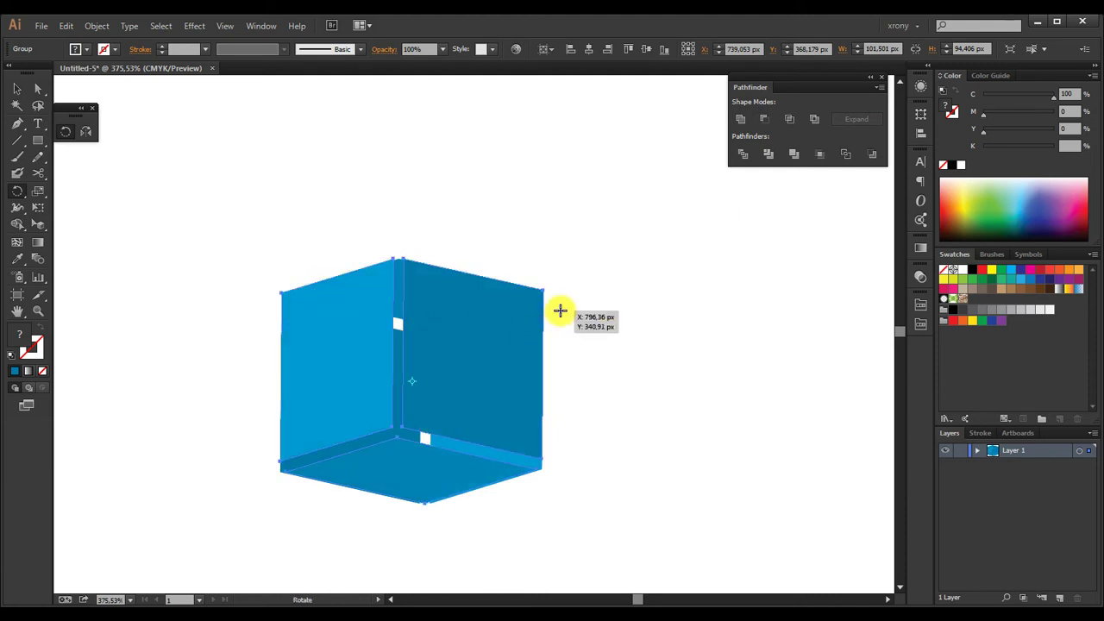
{"action": "key", "text": "v"}
{"action": "key", "text": "ctrl+z"}
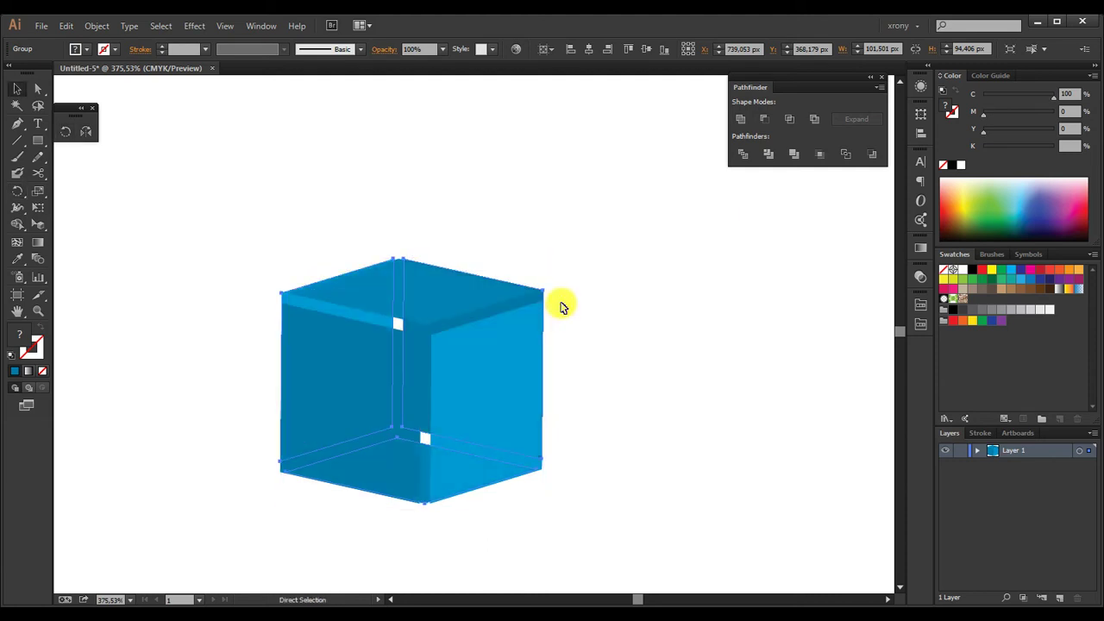
{"action": "left_click_drag", "start_coordinate": [497, 373], "coordinate": [511, 377]}
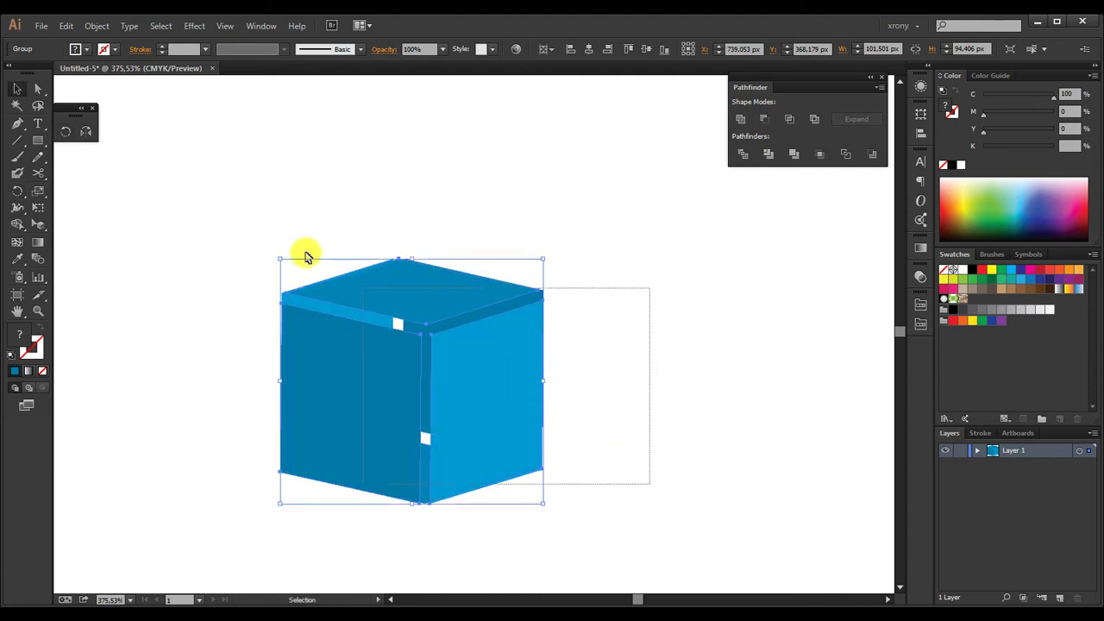
- Set the cube's opacity to 60% and reselect the whole cube
{"action": "left_click", "coordinate": [919, 277]}
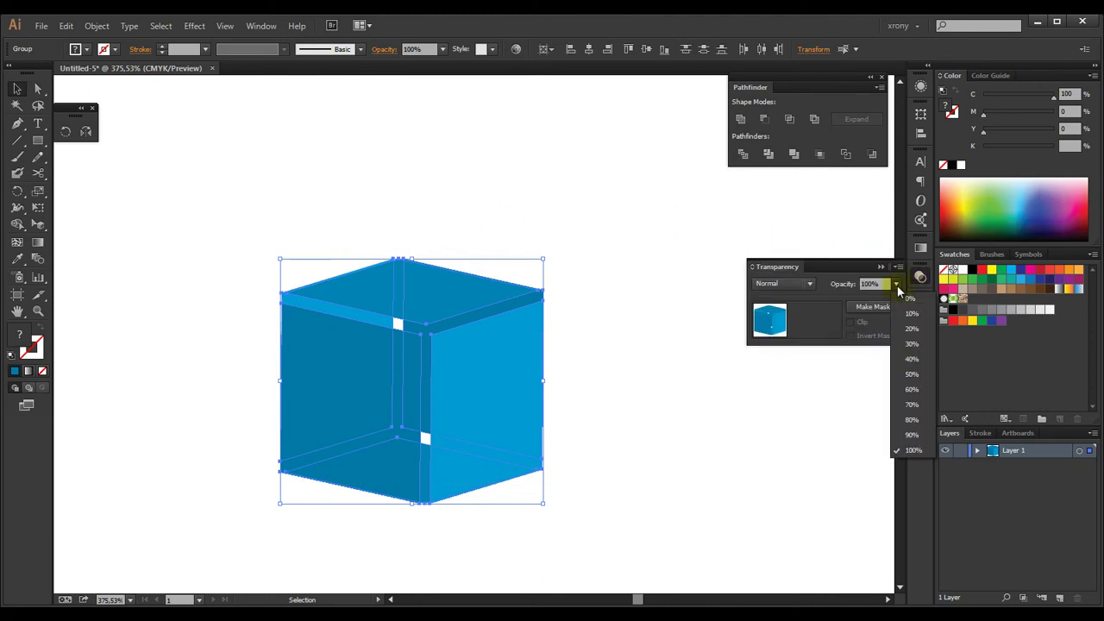
{"action": "left_click", "coordinate": [897, 395]}
{"action": "left_click", "coordinate": [643, 347]}
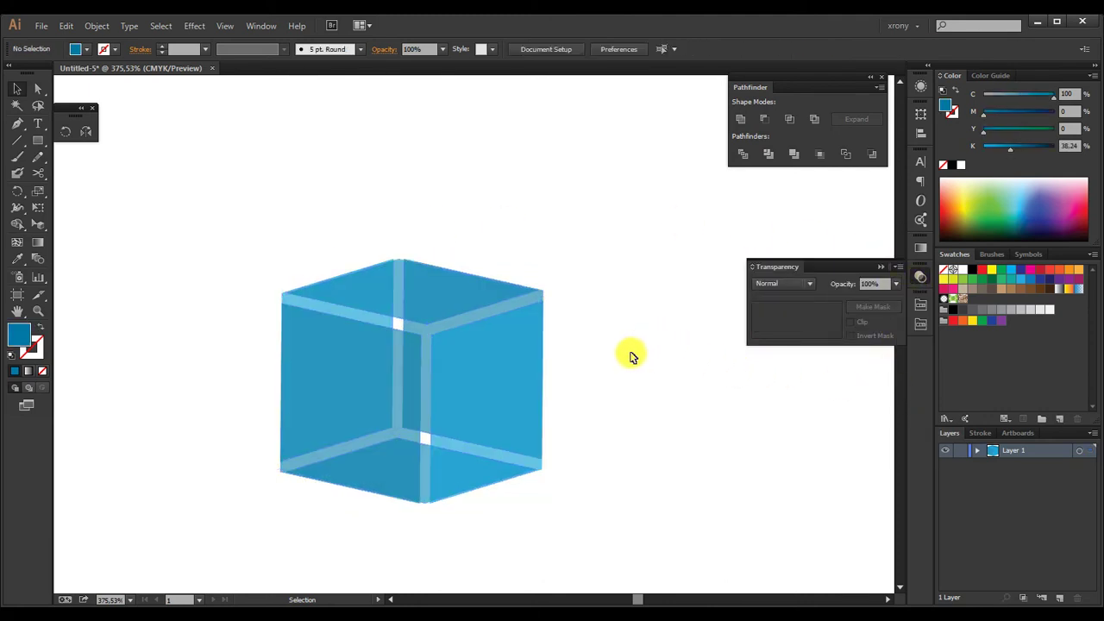
{"action": "left_click_drag", "start_coordinate": [616, 446], "coordinate": [284, 258]}
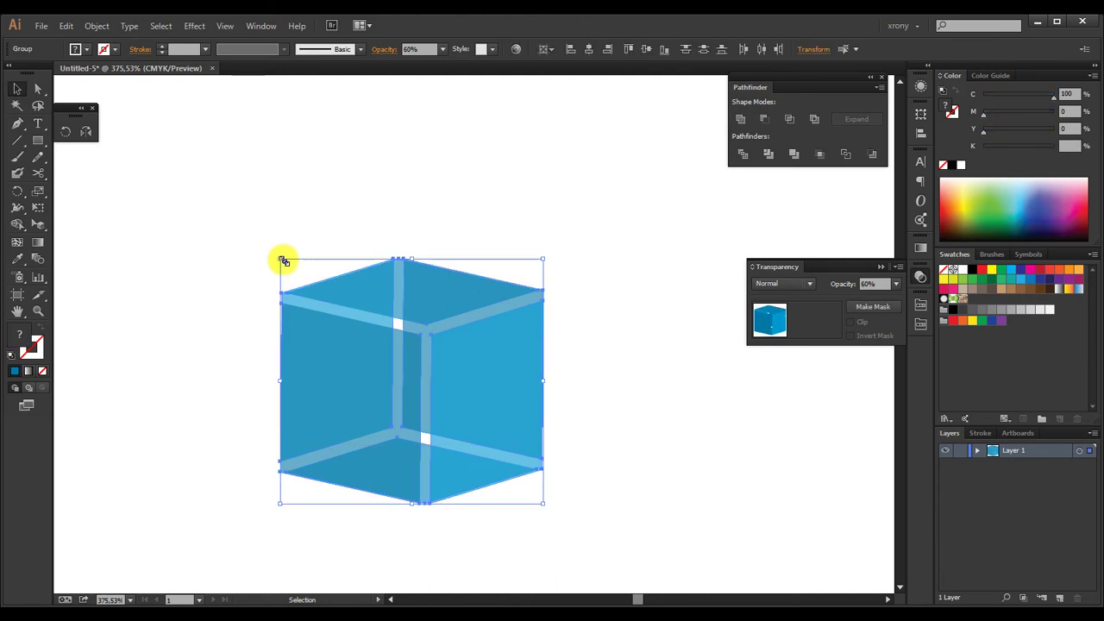
{"action": "left_click", "coordinate": [921, 247]}
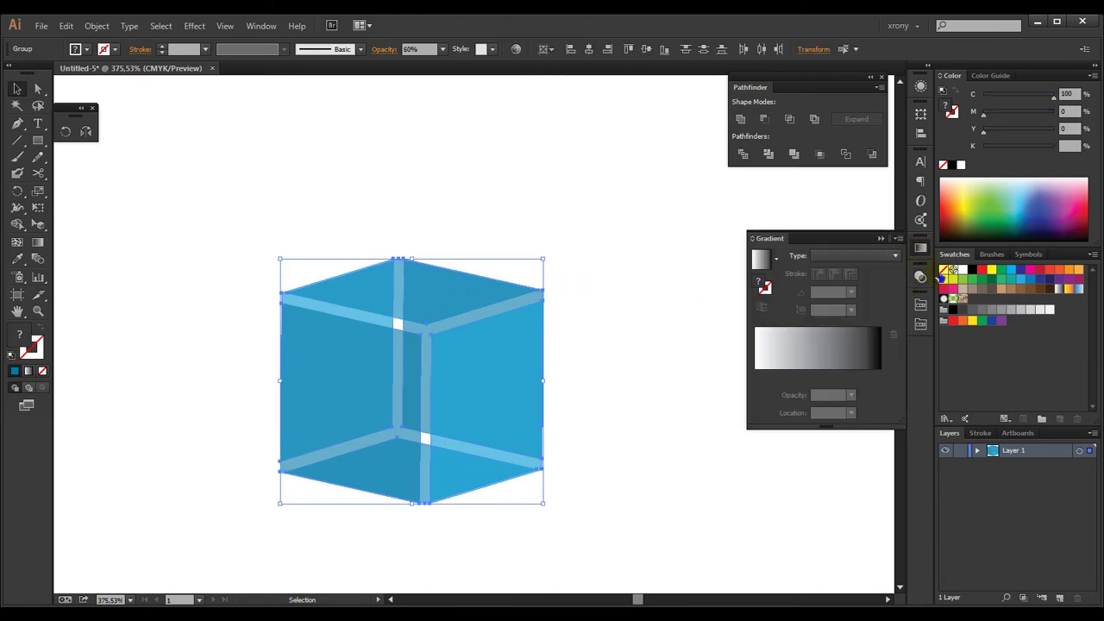
- Fill the cube with a white-to-cyan gradient drawn diagonally across it
{"action": "left_click", "coordinate": [886, 378]}
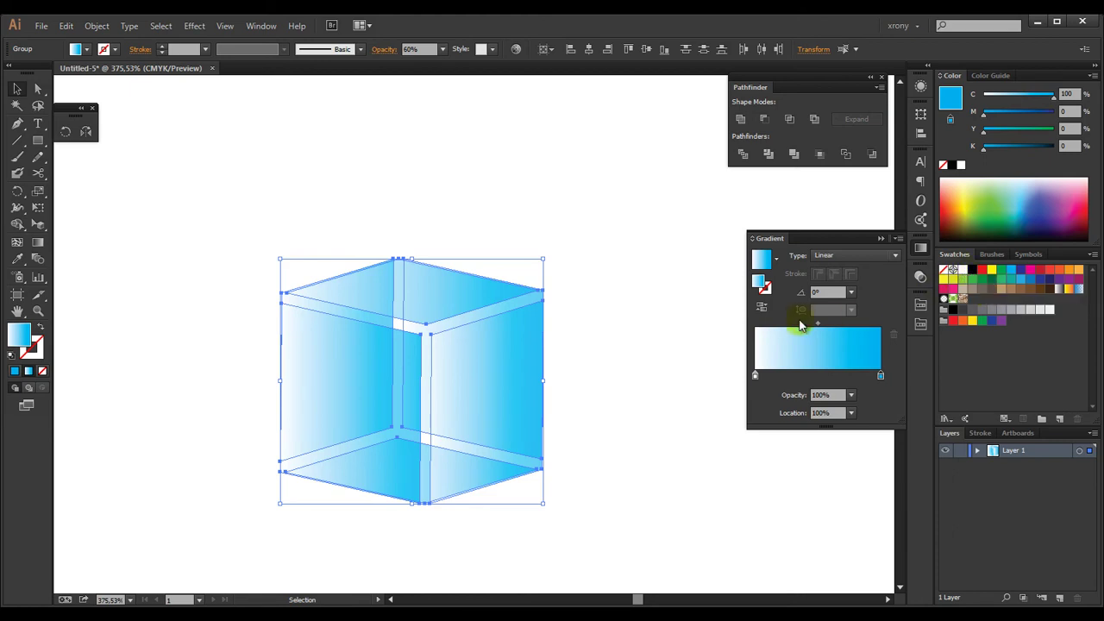
{"action": "left_click", "coordinate": [511, 373]}
{"action": "key", "text": "g"}
{"action": "left_click_drag", "start_coordinate": [433, 340], "coordinate": [481, 394]}
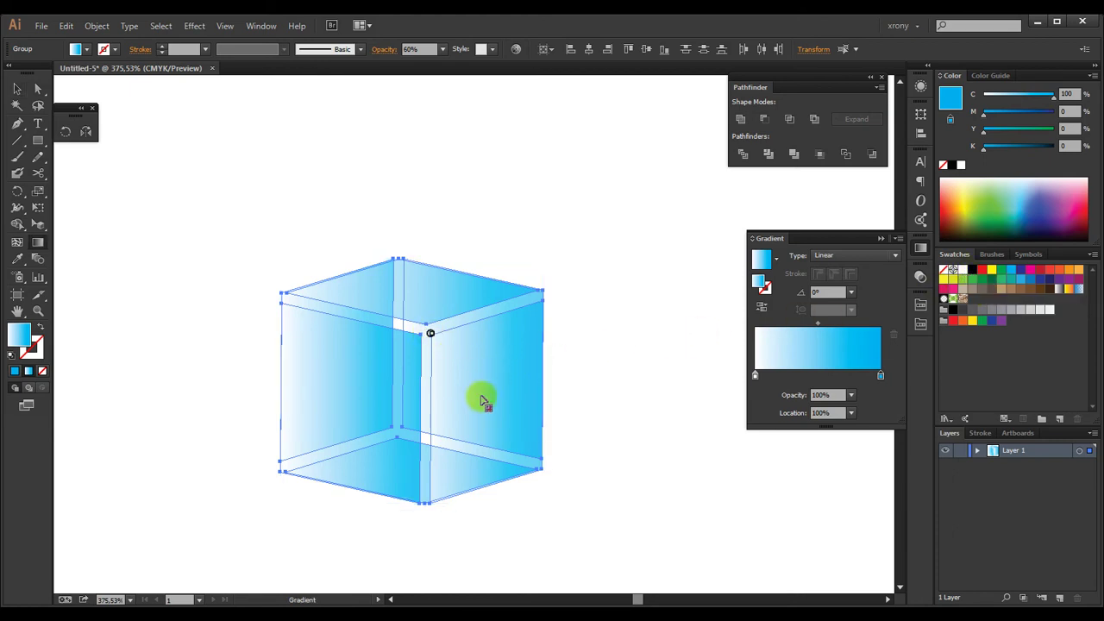
{"action": "left_click_drag", "start_coordinate": [430, 344], "coordinate": [457, 372]}
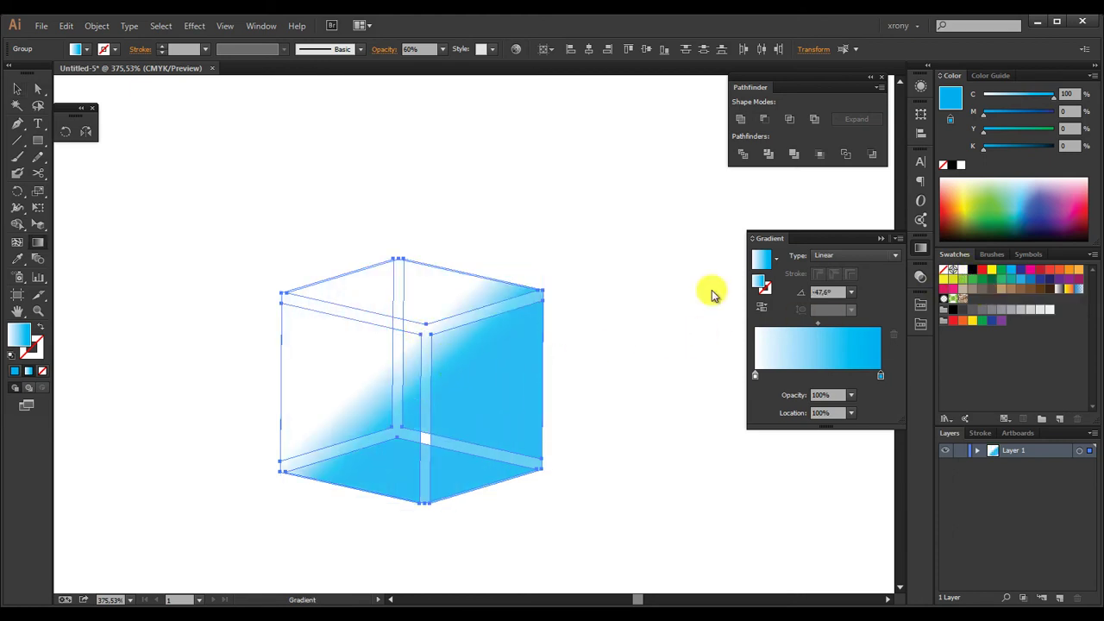
- Make the gradient radial with its white glow near the cube's inner top corner
{"action": "left_click", "coordinate": [849, 256]}
{"action": "left_click", "coordinate": [828, 283]}
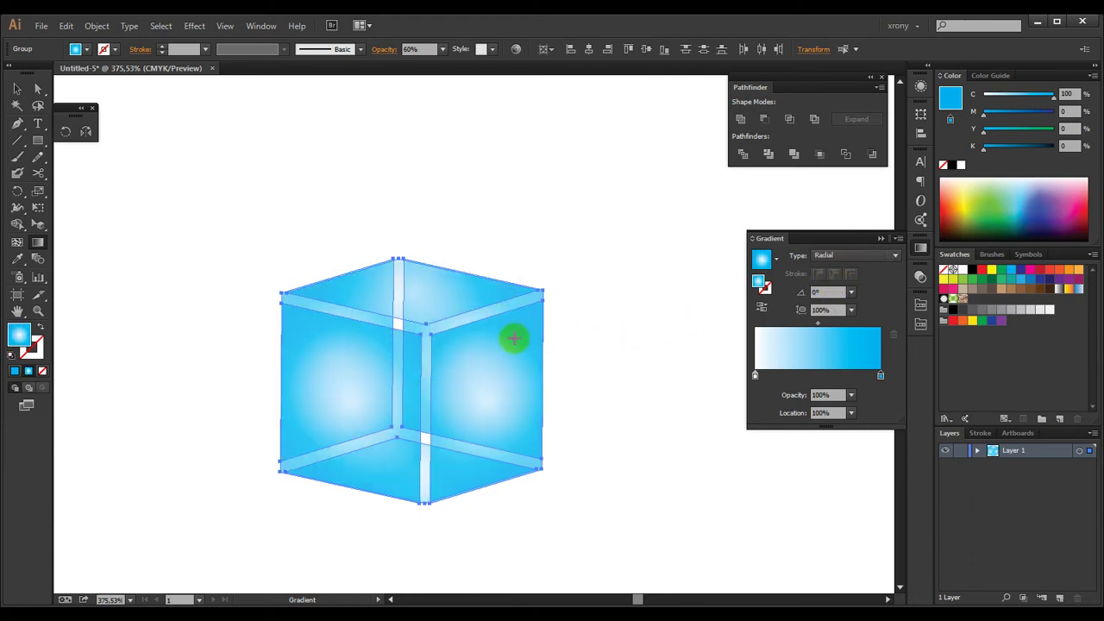
{"action": "mouse_move", "coordinate": [514, 337]}
{"action": "left_mouse_down"}
{"action": "mouse_move", "coordinate": [421, 329]}
{"action": "mouse_move", "coordinate": [452, 375]}
{"action": "left_mouse_up"}
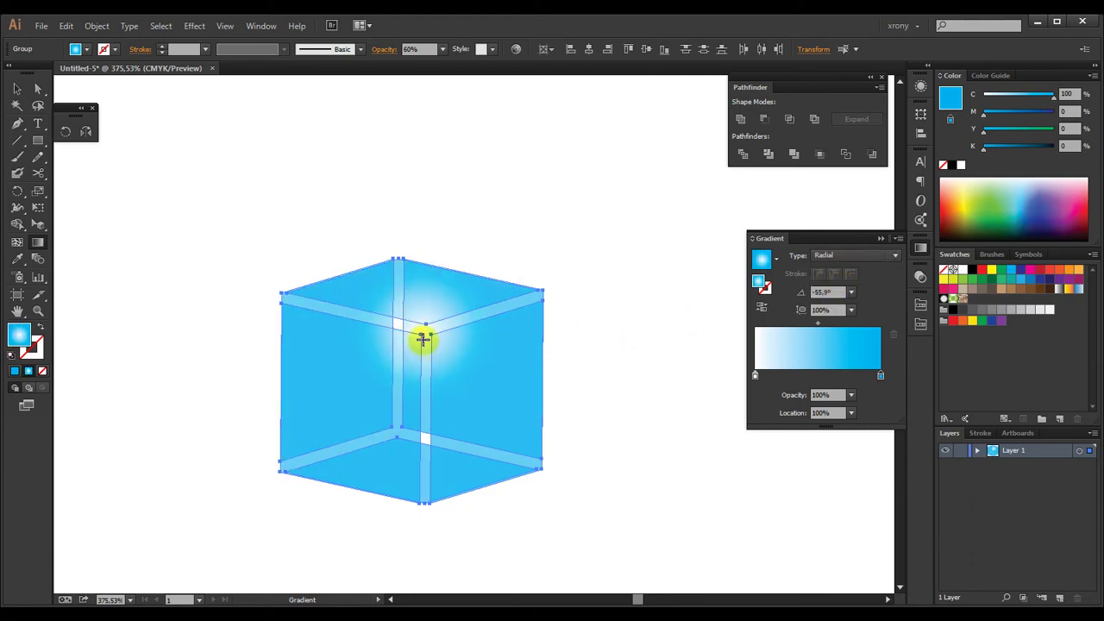
{"action": "left_click_drag", "start_coordinate": [422, 338], "coordinate": [497, 429]}
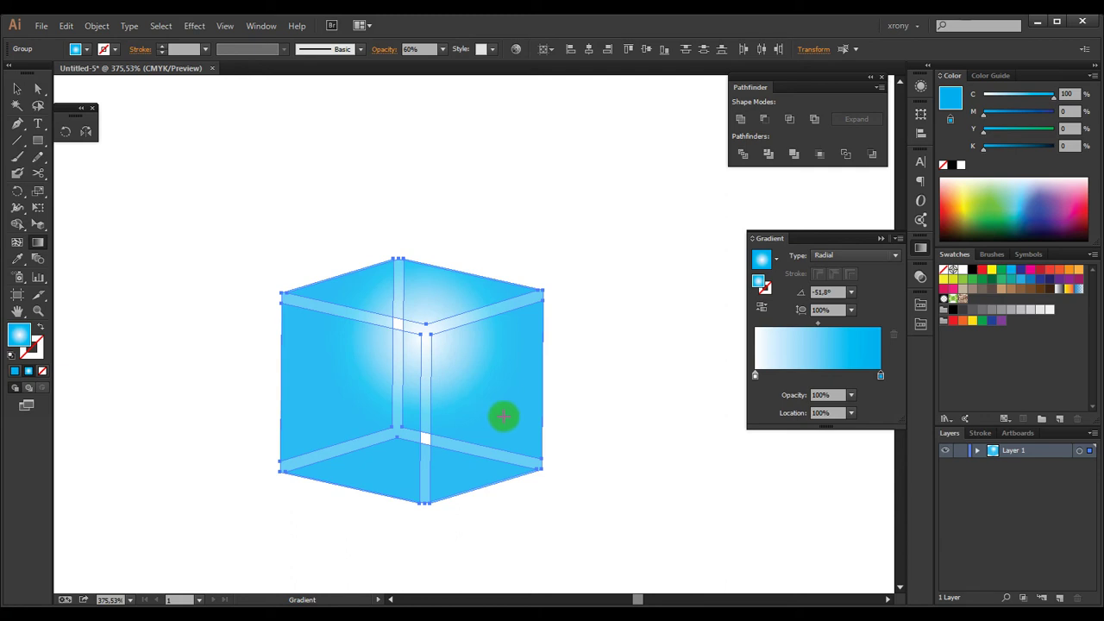
{"action": "key", "text": "v"}
{"action": "left_click", "coordinate": [633, 374]}
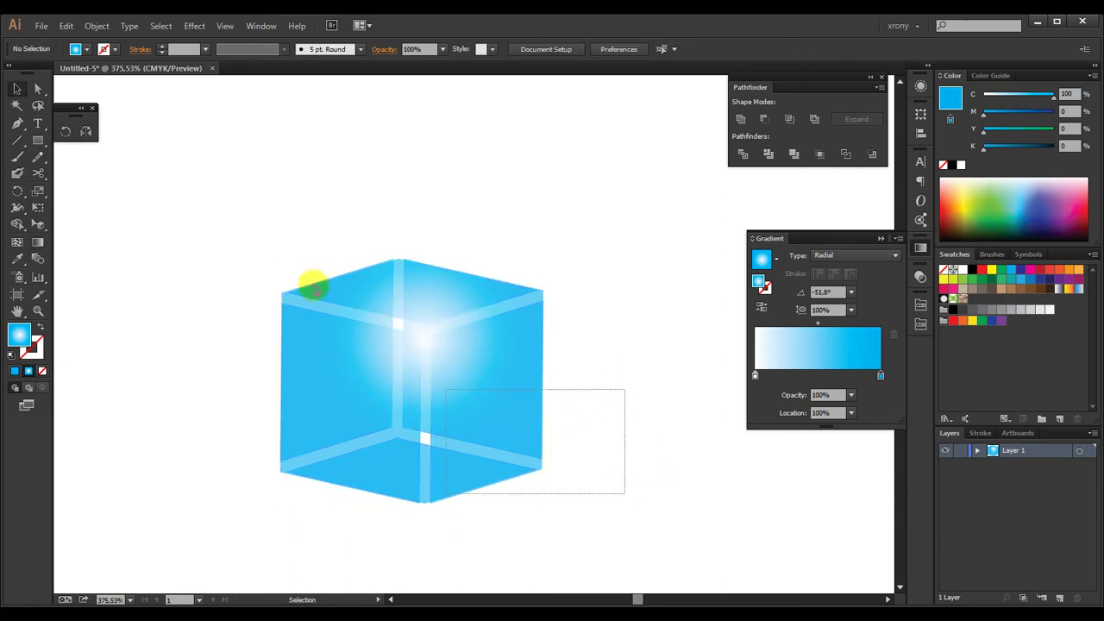
- Delete the overlapping edge bars along the cube's front seams with Shape Builder
{"action": "mouse_move", "coordinate": [313, 284]}
{"action": "left_mouse_down"}
{"action": "mouse_move", "coordinate": [257, 222]}
{"action": "mouse_move", "coordinate": [616, 517]}
{"action": "left_mouse_up"}
{"action": "left_click", "coordinate": [19, 226]}
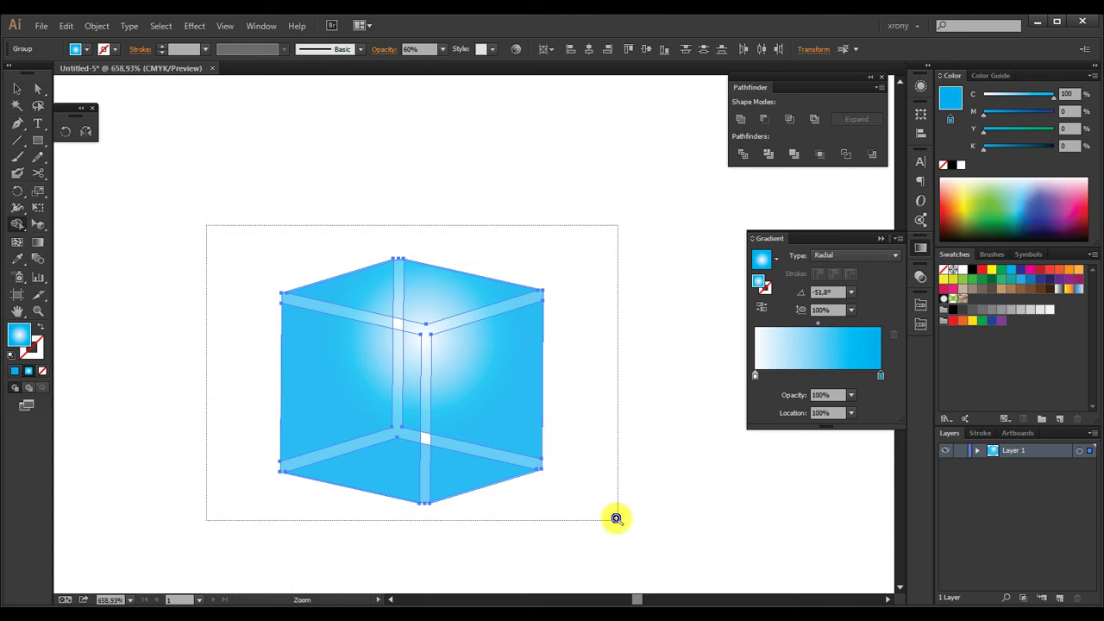
{"action": "left_click", "coordinate": [527, 397]}
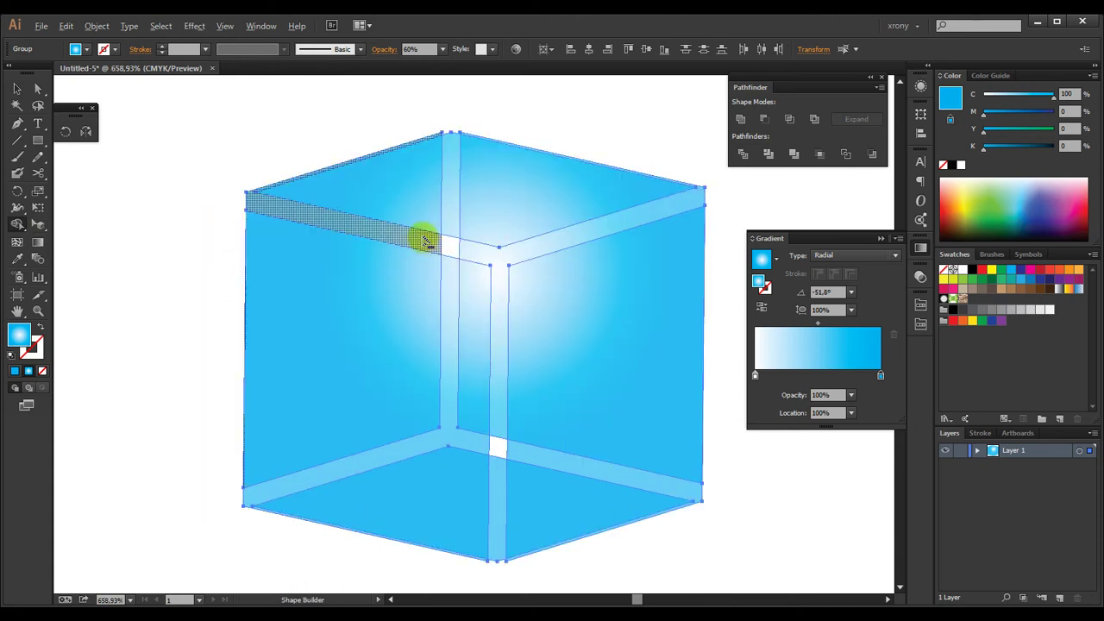
{"action": "left_click", "coordinate": [424, 241], "text": "alt"}
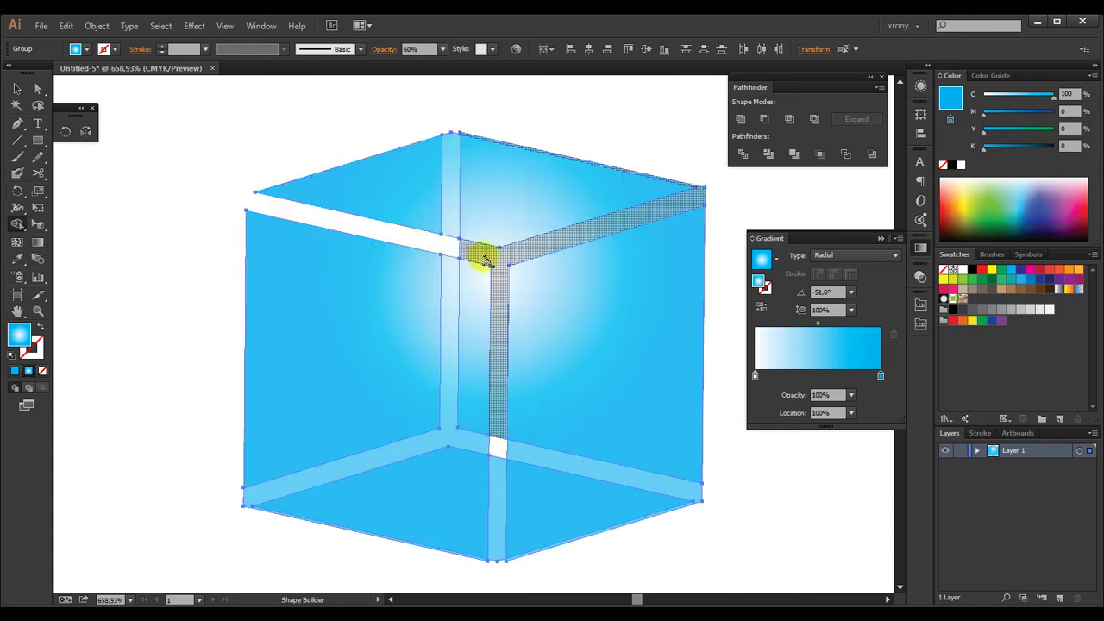
{"action": "left_click", "coordinate": [486, 261], "text": "alt"}
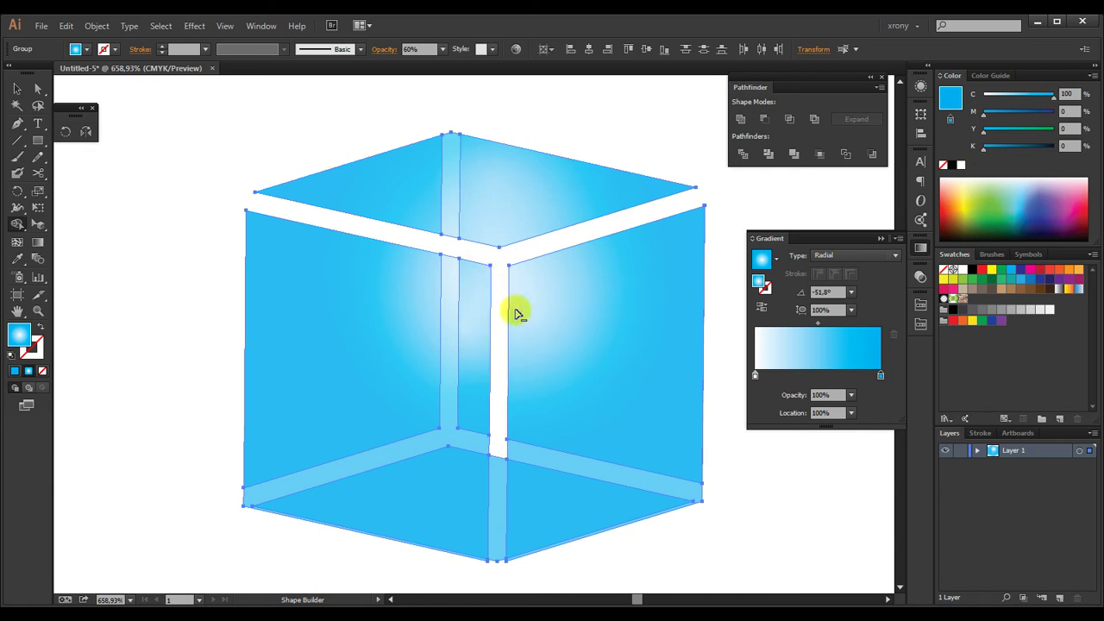
{"action": "left_click", "coordinate": [535, 495], "text": "alt"}
{"action": "key", "text": "v"}
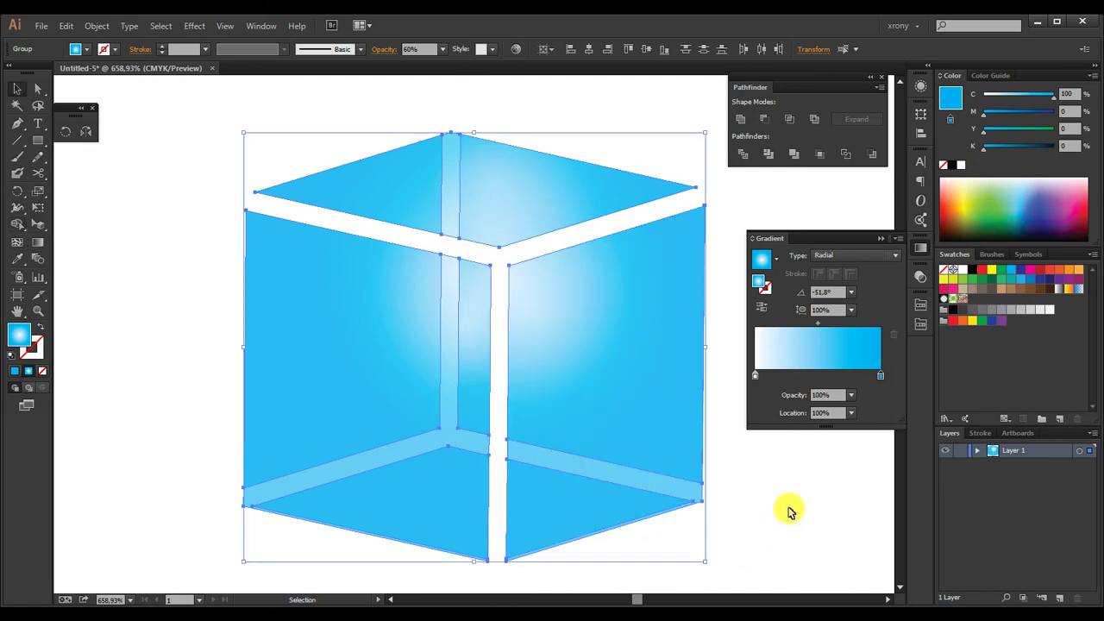
{"action": "left_click", "coordinate": [787, 511]}
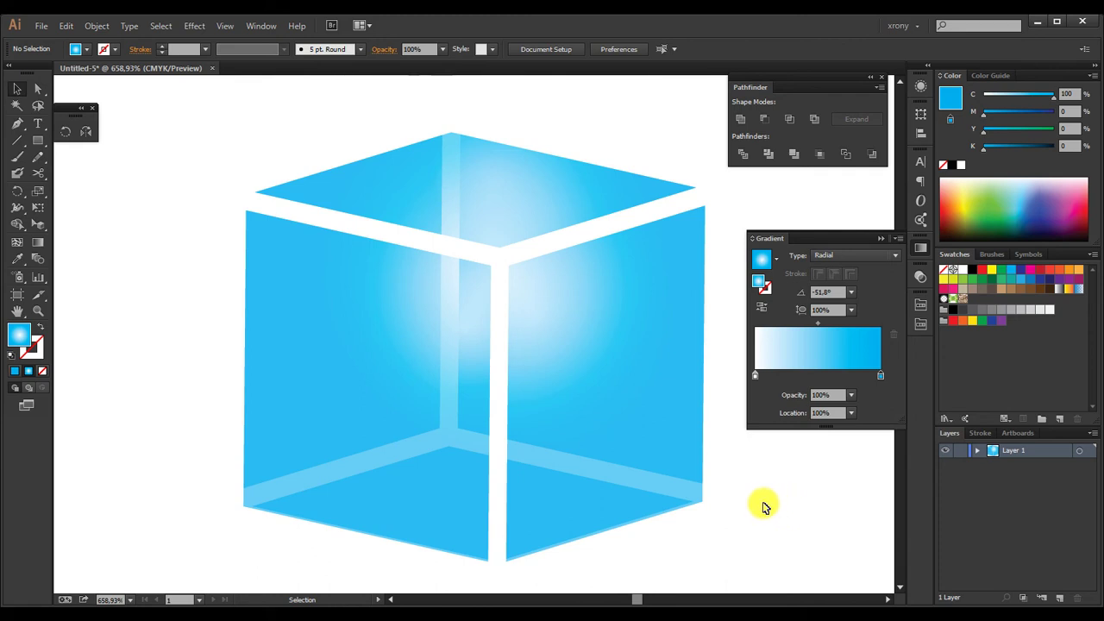
{"action": "key", "text": "ctrl+minus"}
{"action": "key", "text": "ctrl+minus"}
{"action": "key", "text": "ctrl+minus"}
- Try a -1 px Offset Path on the cube, then undo it
{"action": "left_click", "coordinate": [461, 357]}
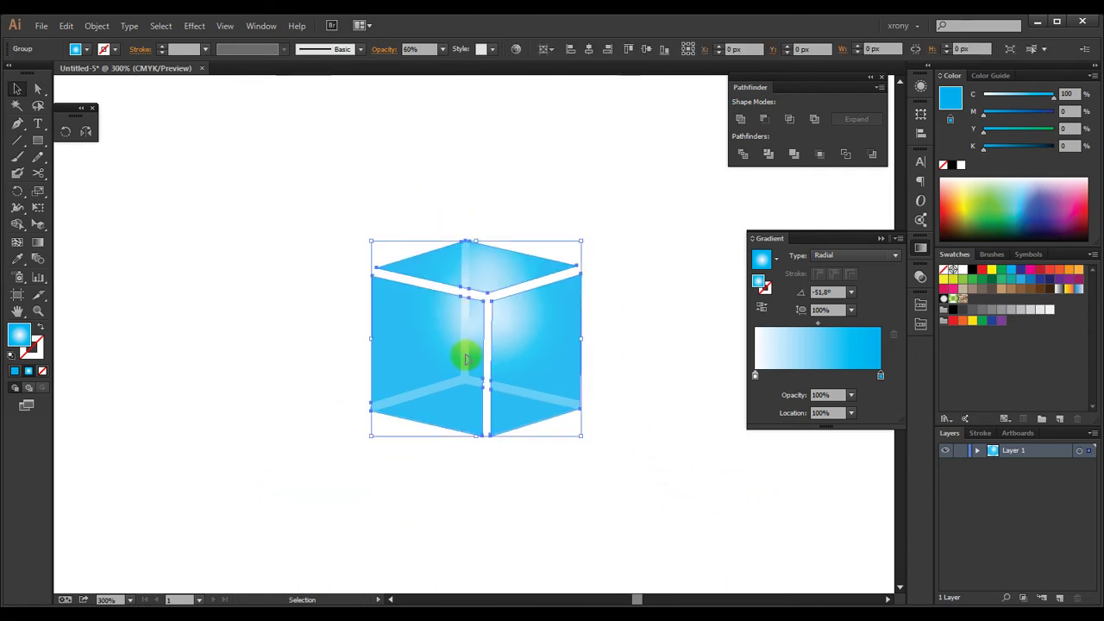
{"action": "left_click", "coordinate": [96, 26]}
{"action": "mouse_move", "coordinate": [112, 307]}
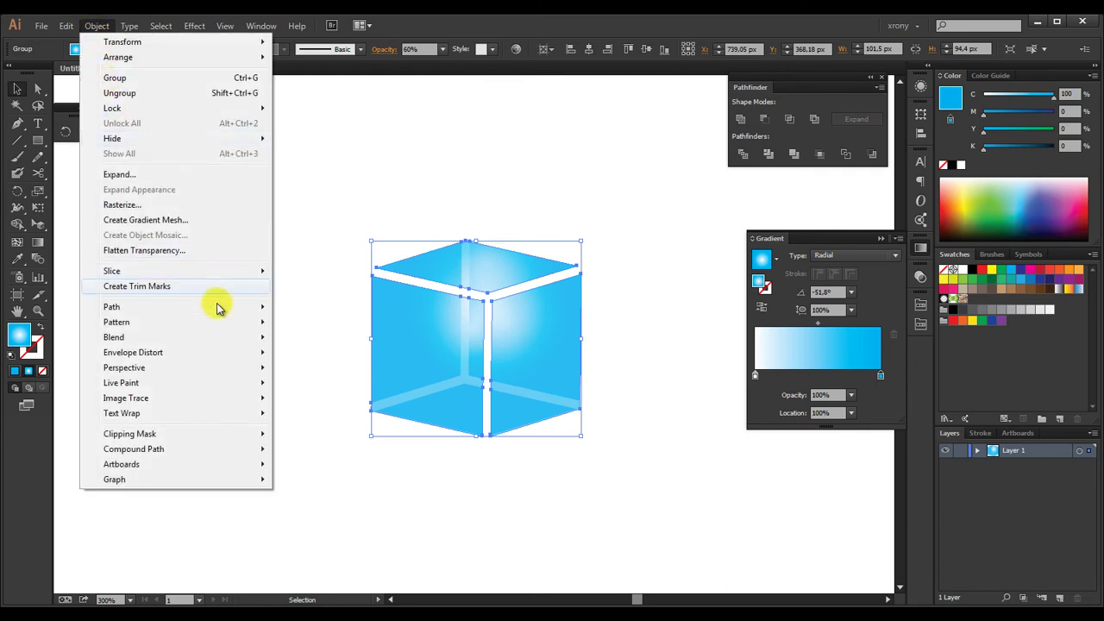
{"action": "left_click", "coordinate": [337, 360]}
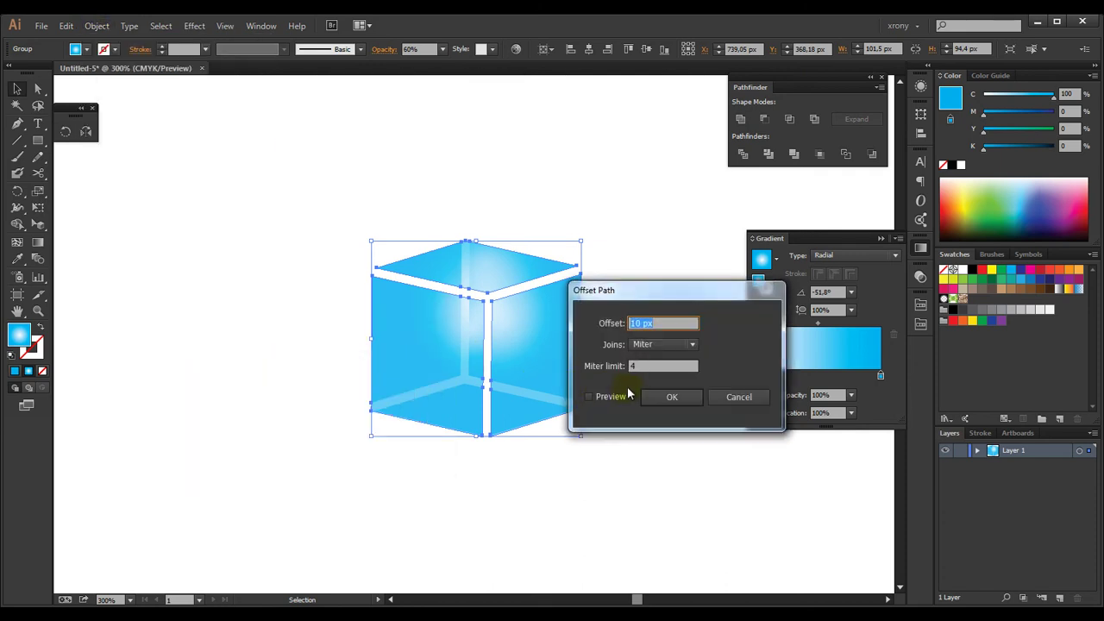
{"action": "type", "text": "-1"}
{"action": "left_click", "coordinate": [675, 397]}
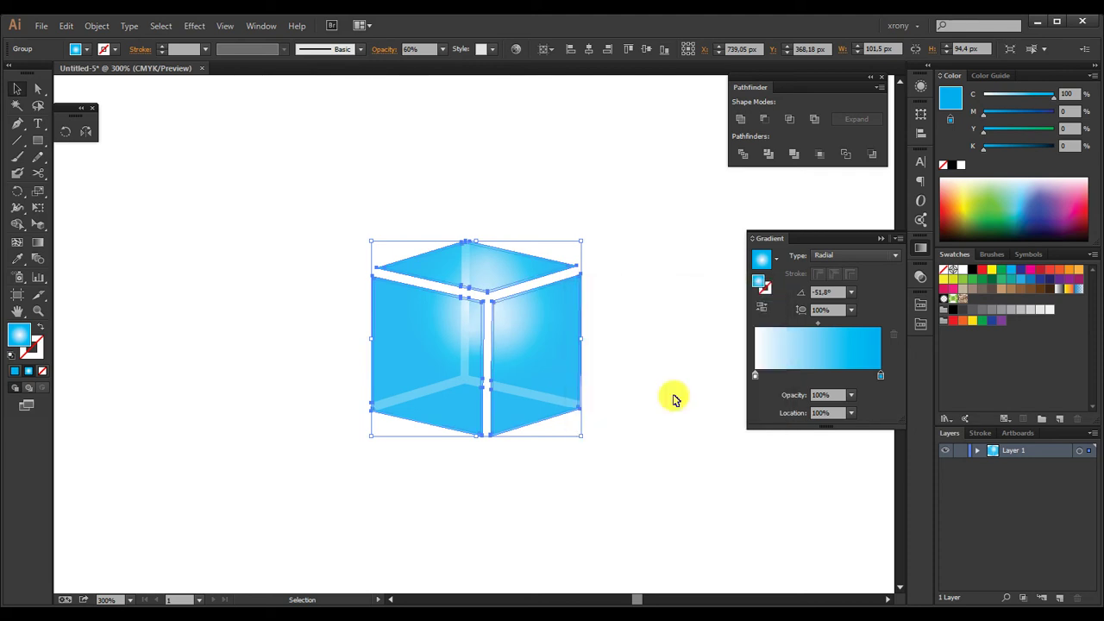
{"action": "key", "text": "ctrl+z"}
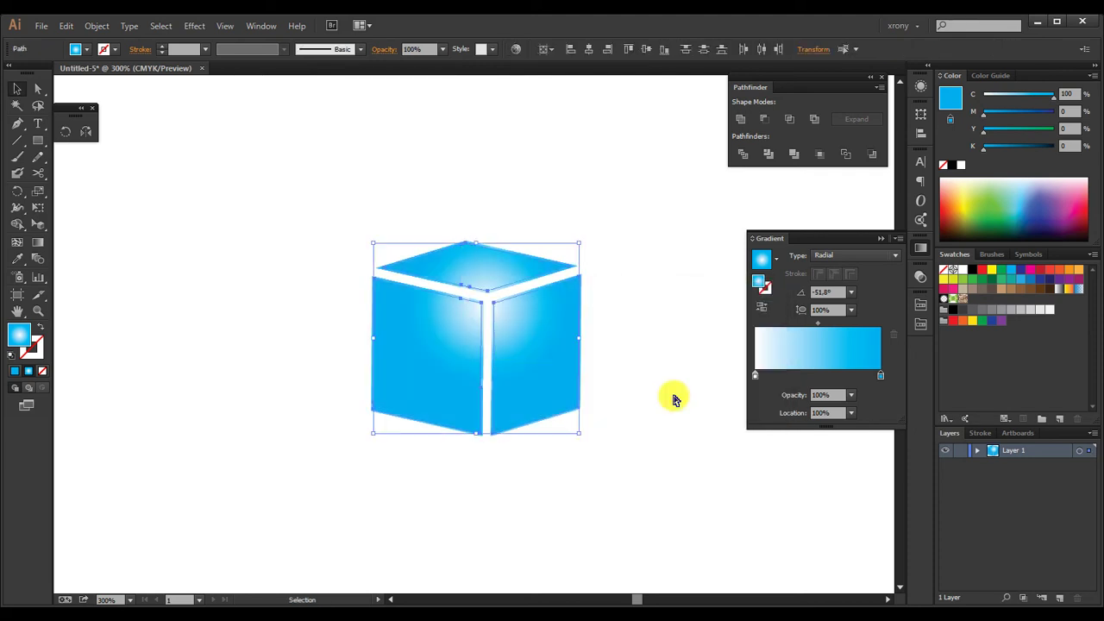
- Swap the cube's fill and stroke so the gradient becomes an outline, and zoom in
{"action": "key", "text": "shift+x"}
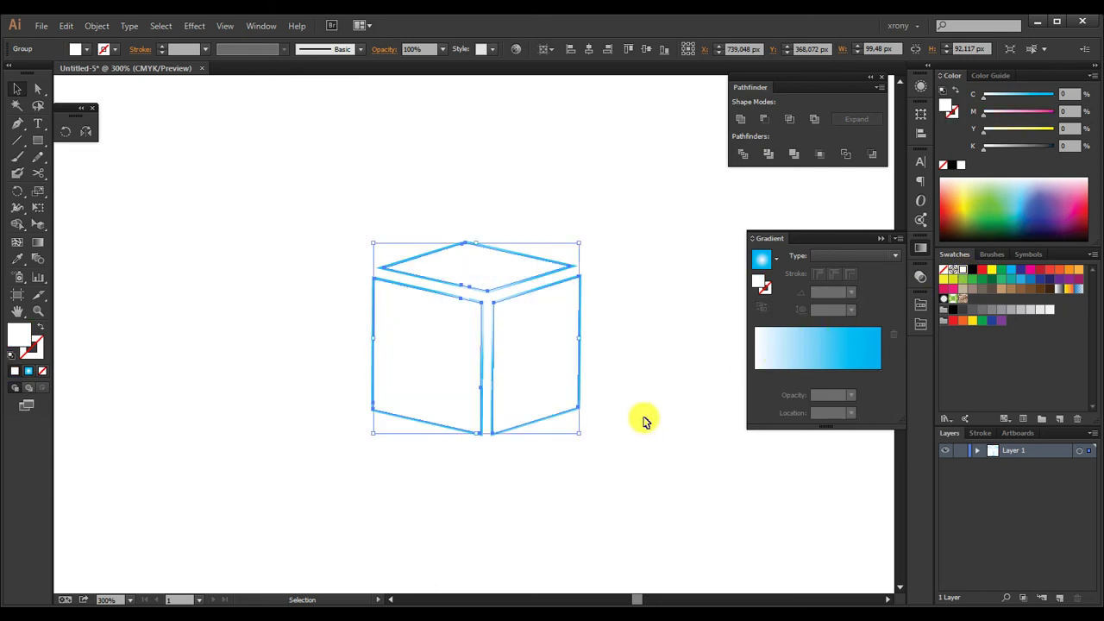
{"action": "left_click", "coordinate": [643, 421]}
{"action": "key", "text": "z"}
{"action": "left_click_drag", "start_coordinate": [687, 514], "coordinate": [251, 159]}
- Draw a large ellipse and size it over the cube's left side
{"action": "key", "text": "v"}
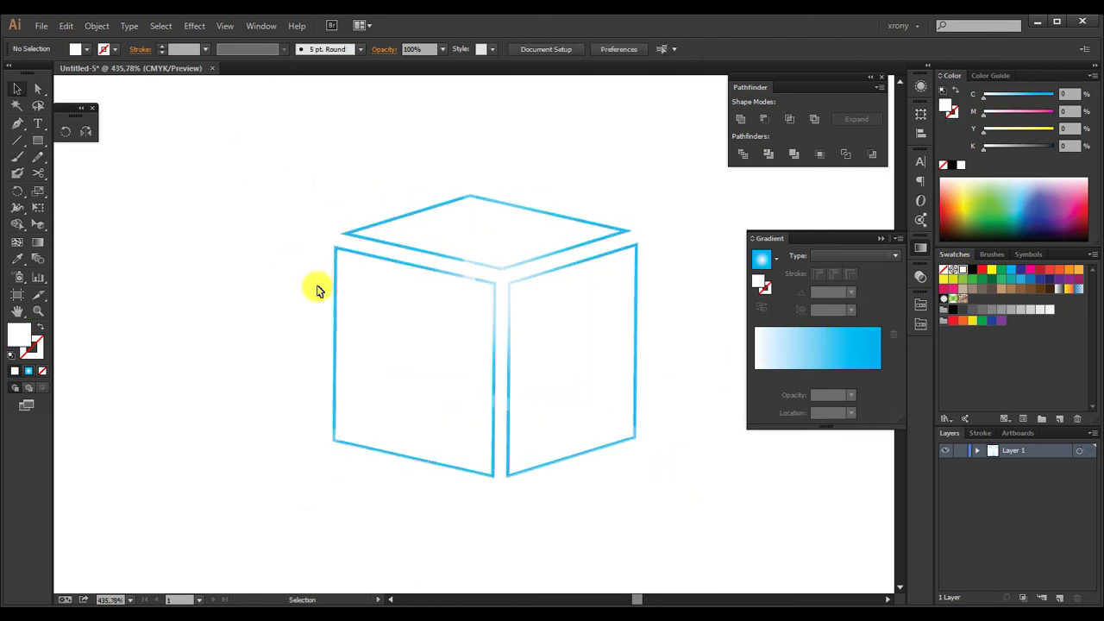
{"action": "key", "text": "l"}
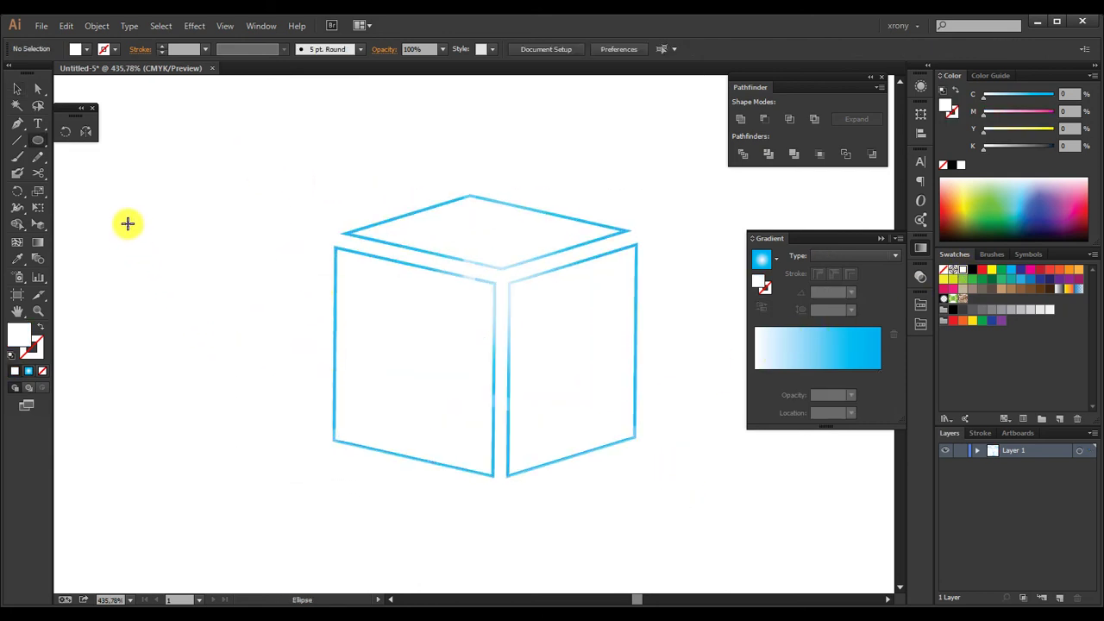
{"action": "left_click_drag", "start_coordinate": [133, 203], "coordinate": [133, 203]}
{"action": "left_click_drag", "start_coordinate": [169, 260], "coordinate": [505, 536]}
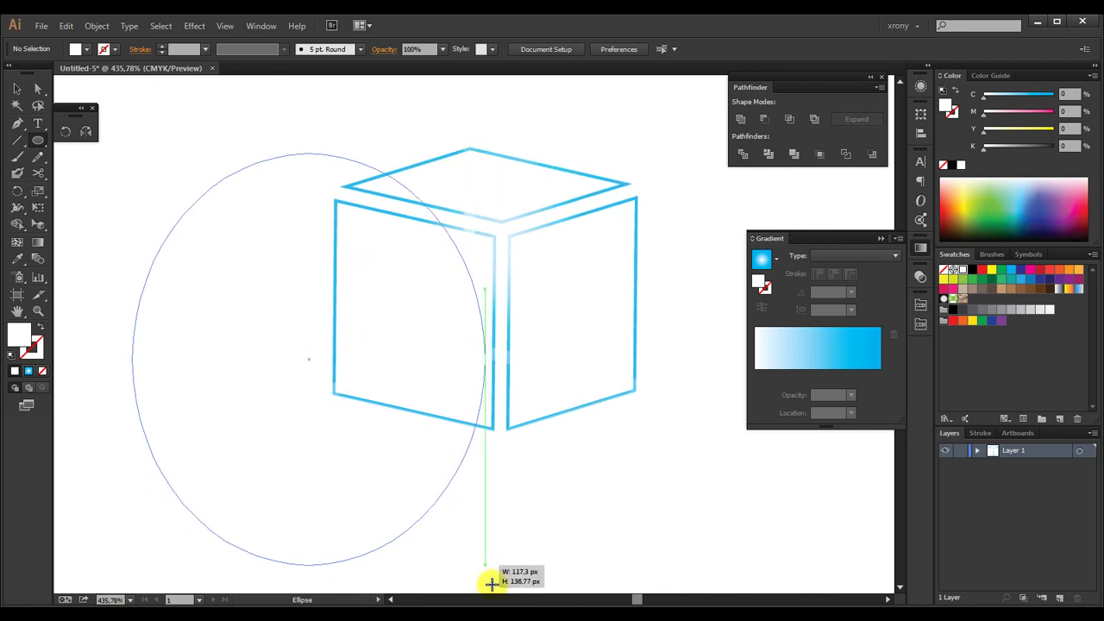
{"action": "left_click_drag", "start_coordinate": [506, 535], "coordinate": [561, 470]}
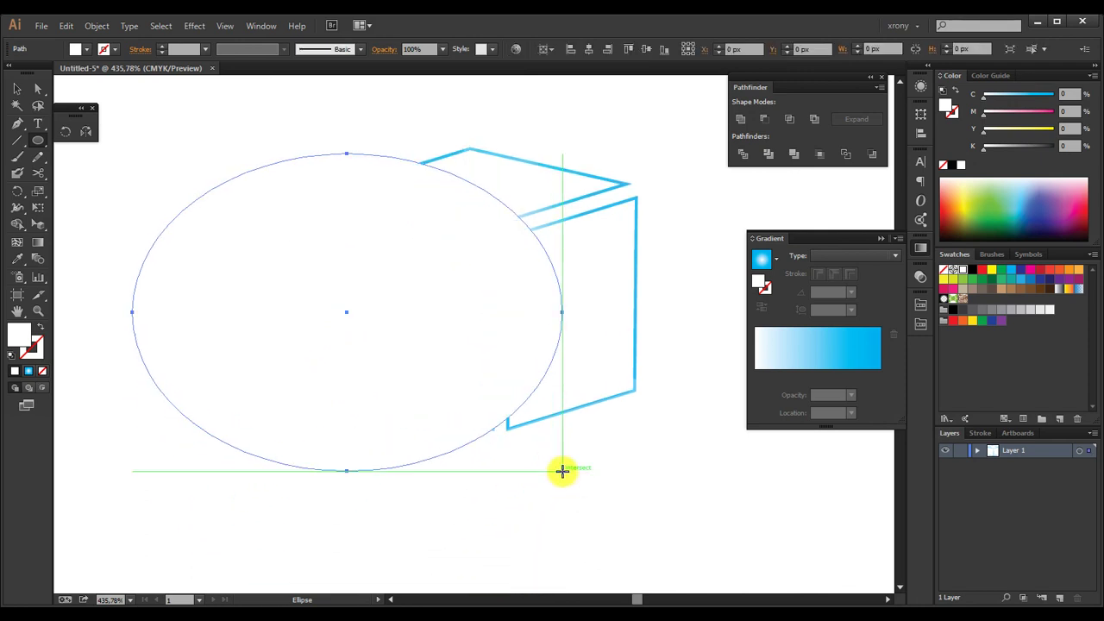
{"action": "key", "text": "v"}
{"action": "mouse_move", "coordinate": [377, 402]}
{"action": "left_mouse_down"}
{"action": "mouse_move", "coordinate": [370, 474]}
{"action": "mouse_move", "coordinate": [315, 403]}
{"action": "left_mouse_up"}
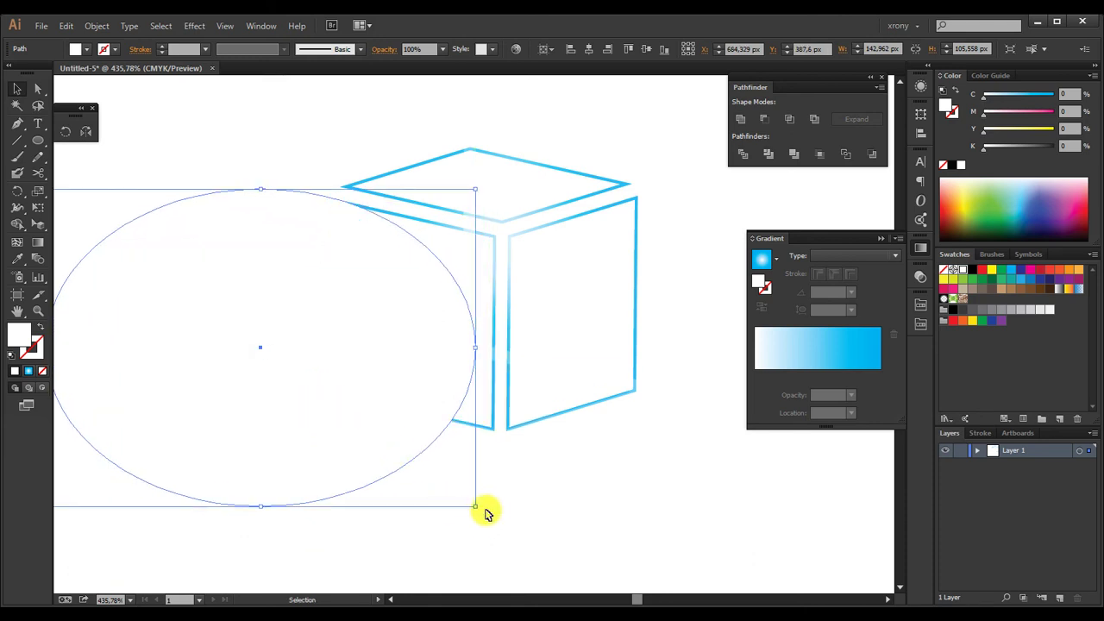
{"action": "left_click_drag", "start_coordinate": [474, 509], "coordinate": [516, 575]}
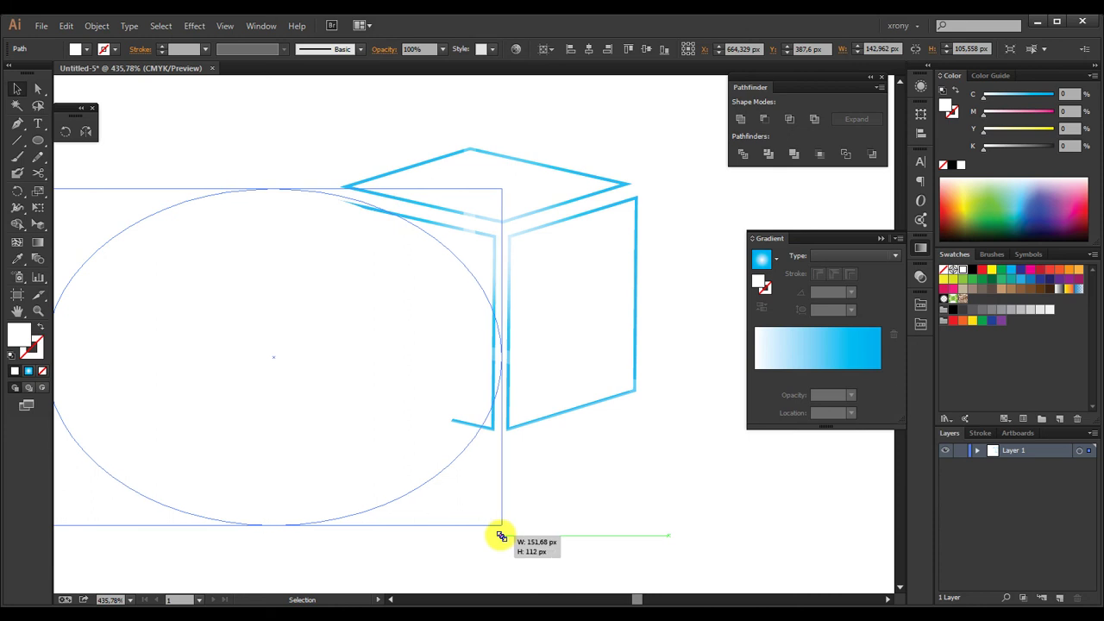
{"action": "mouse_move", "coordinate": [306, 413]}
{"action": "left_mouse_down"}
{"action": "mouse_move", "coordinate": [300, 447]}
{"action": "mouse_move", "coordinate": [313, 475]}
{"action": "left_mouse_up"}
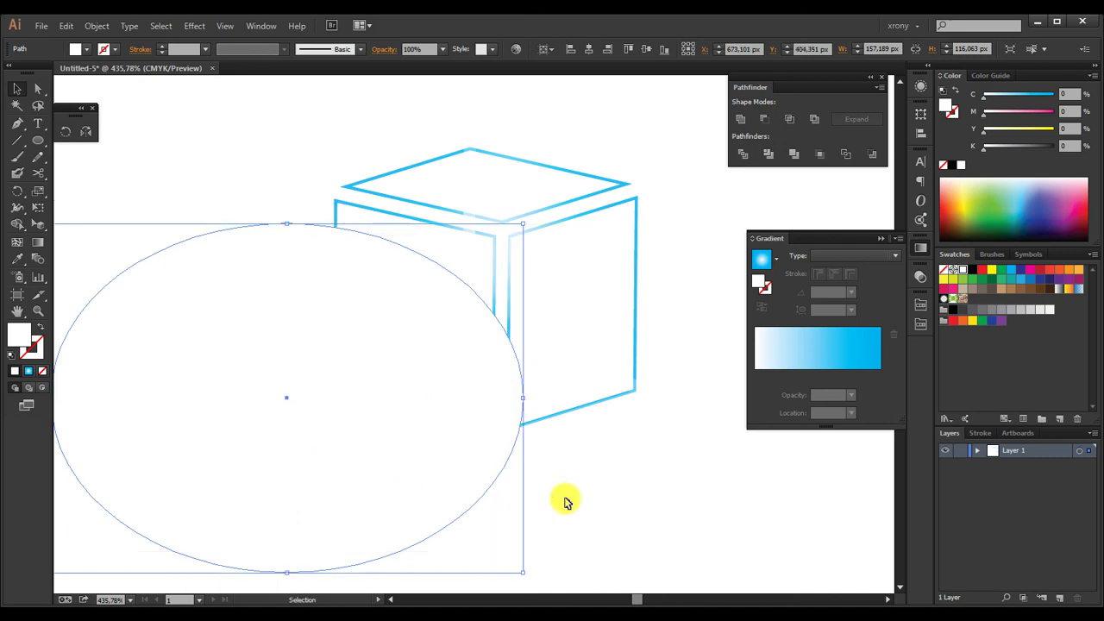
- Tilt the ellipse over the left face and subtract it from the cube with Minus Front
{"action": "key", "text": "r"}
{"action": "mouse_move", "coordinate": [590, 497]}
{"action": "left_mouse_down"}
{"action": "mouse_move", "coordinate": [583, 521]}
{"action": "mouse_move", "coordinate": [525, 547]}
{"action": "mouse_move", "coordinate": [455, 485]}
{"action": "left_mouse_up"}
{"action": "key", "text": "v"}
{"action": "left_click_drag", "start_coordinate": [377, 471], "coordinate": [382, 443]}
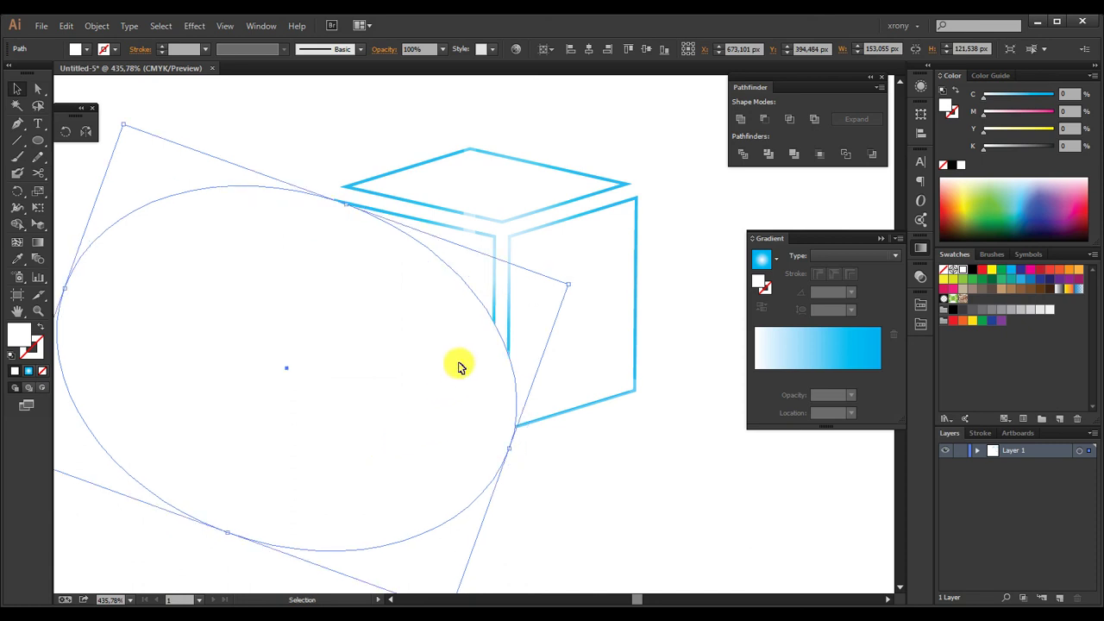
{"action": "left_click", "coordinate": [483, 276], "text": "shift"}
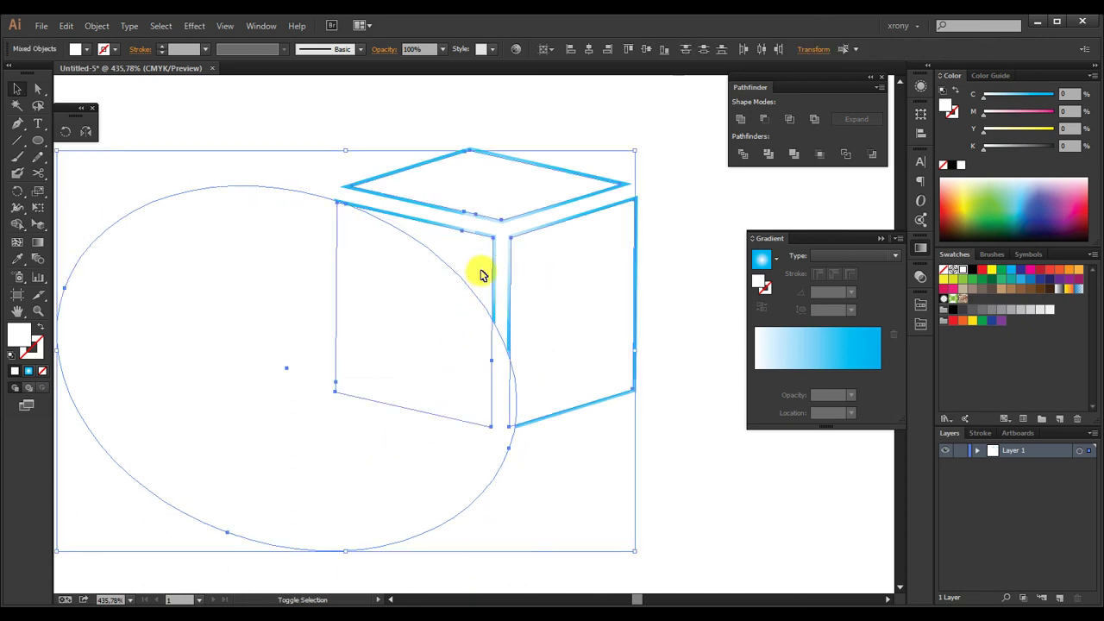
{"action": "left_click", "coordinate": [764, 126]}
- Set the white curl highlight on the cube's left face to 20% opacity in the Transparency panel
{"action": "left_click", "coordinate": [693, 320]}
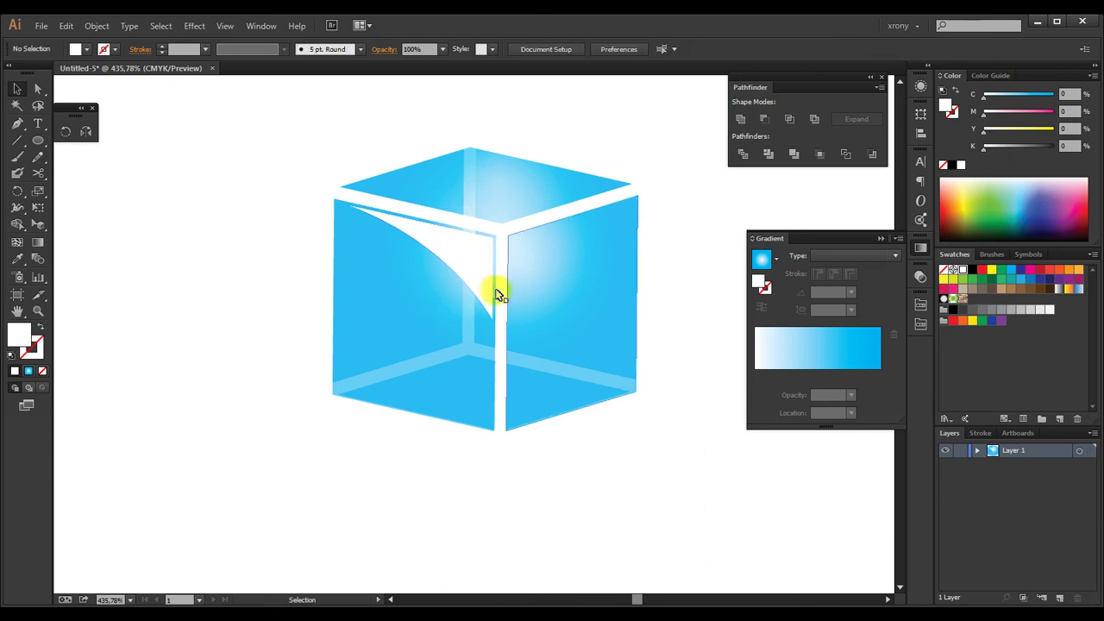
{"action": "left_click", "coordinate": [483, 275]}
{"action": "left_click", "coordinate": [921, 276]}
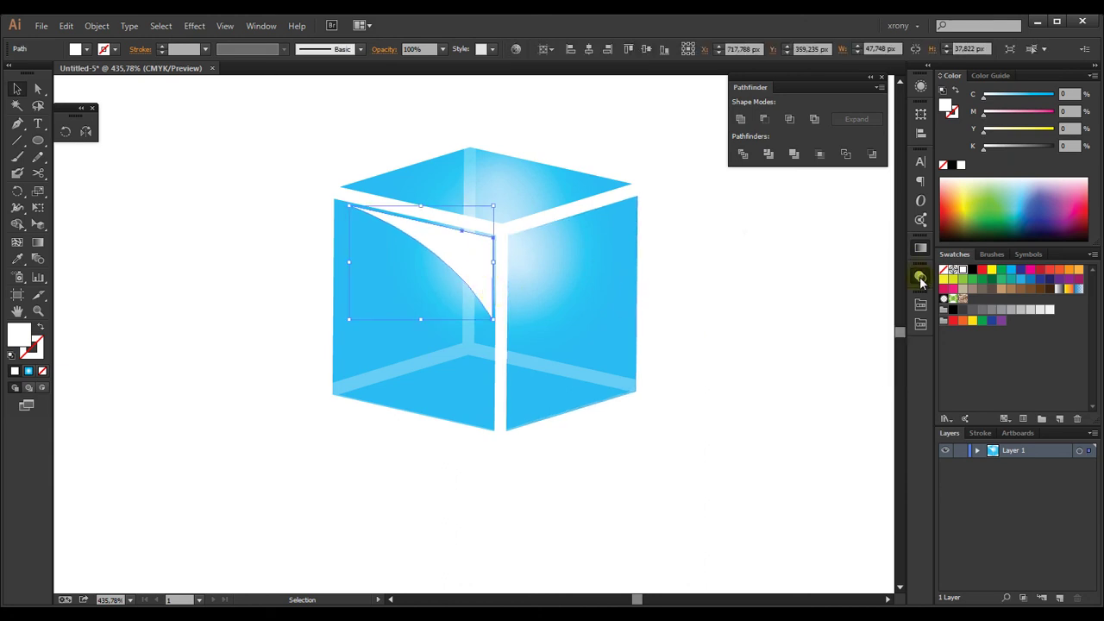
{"action": "left_click", "coordinate": [897, 284]}
{"action": "left_click", "coordinate": [911, 328]}
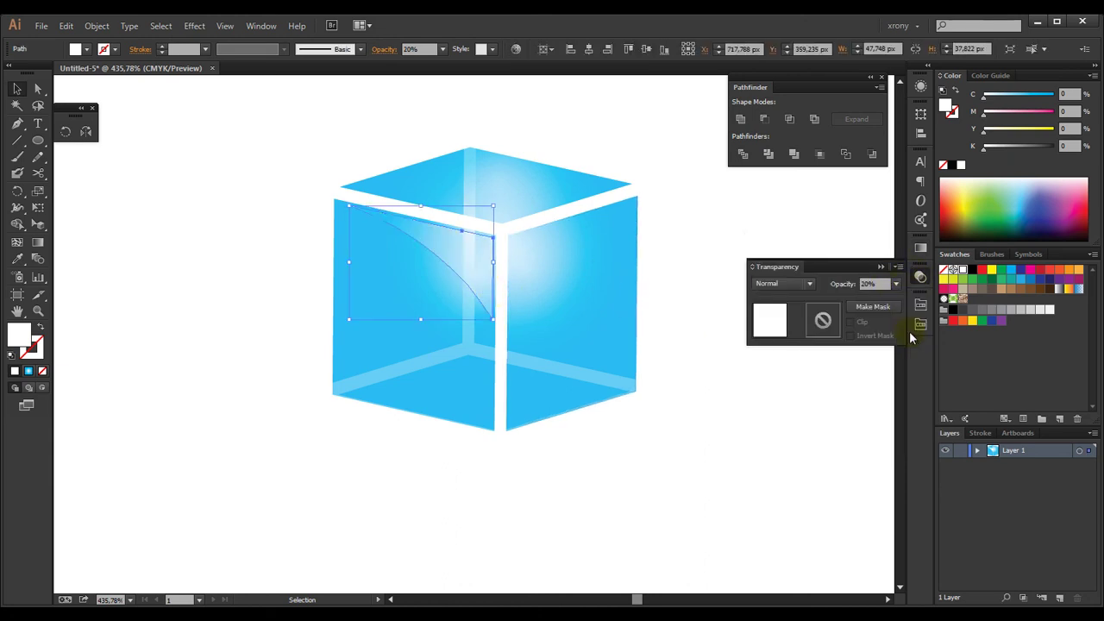
{"action": "left_click", "coordinate": [734, 431]}
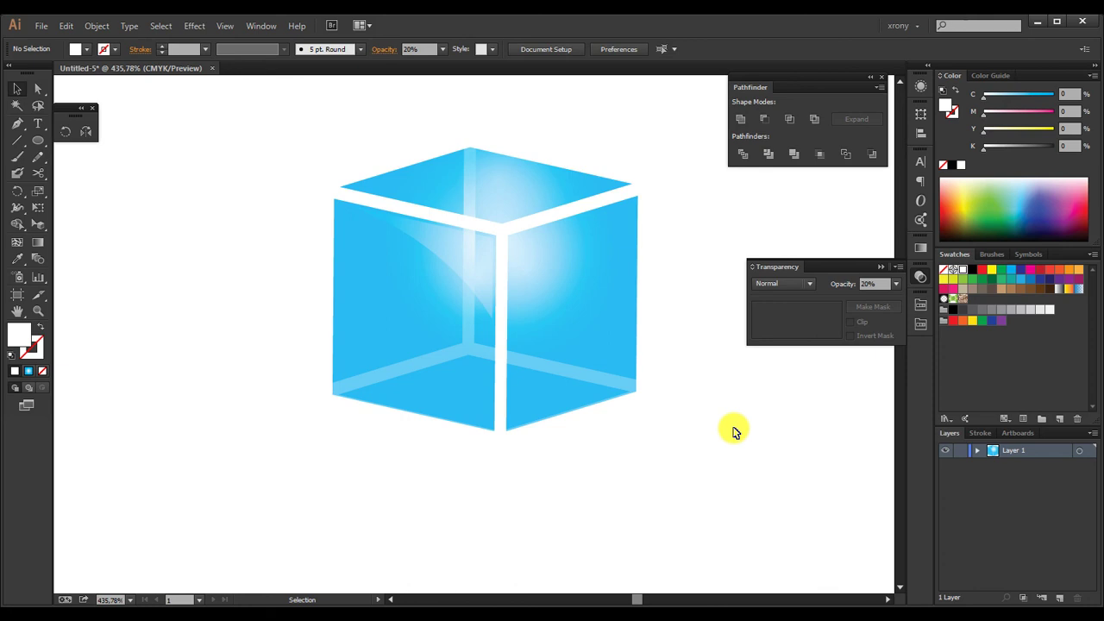
{"action": "key", "text": "ctrl+minus"}
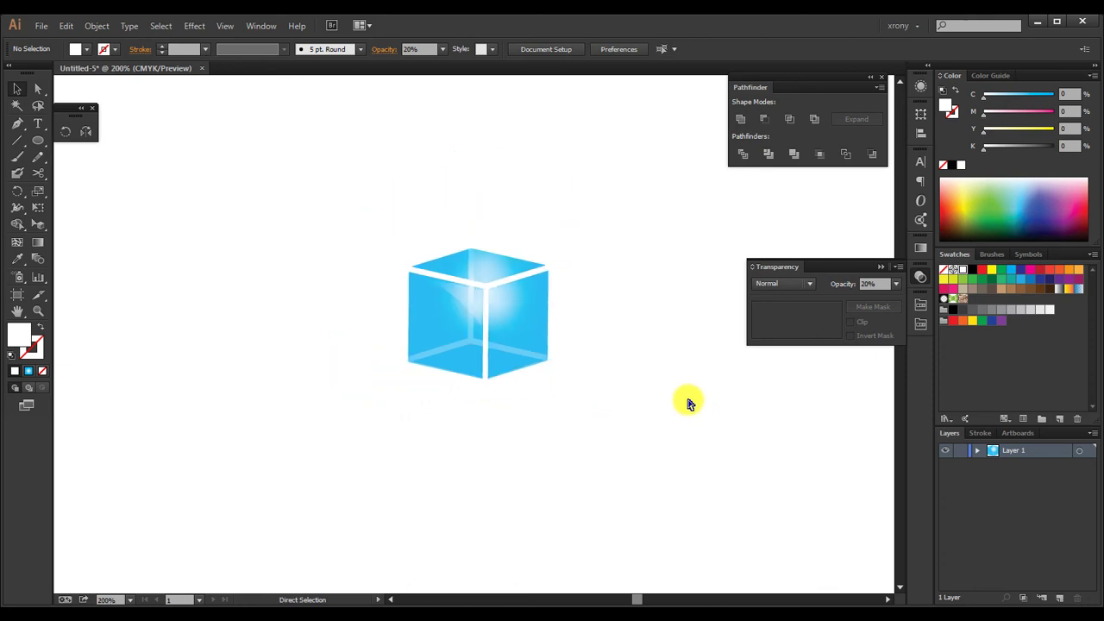
{"action": "key", "text": "ctrl+plus"}
{"action": "key", "text": "ctrl+plus"}
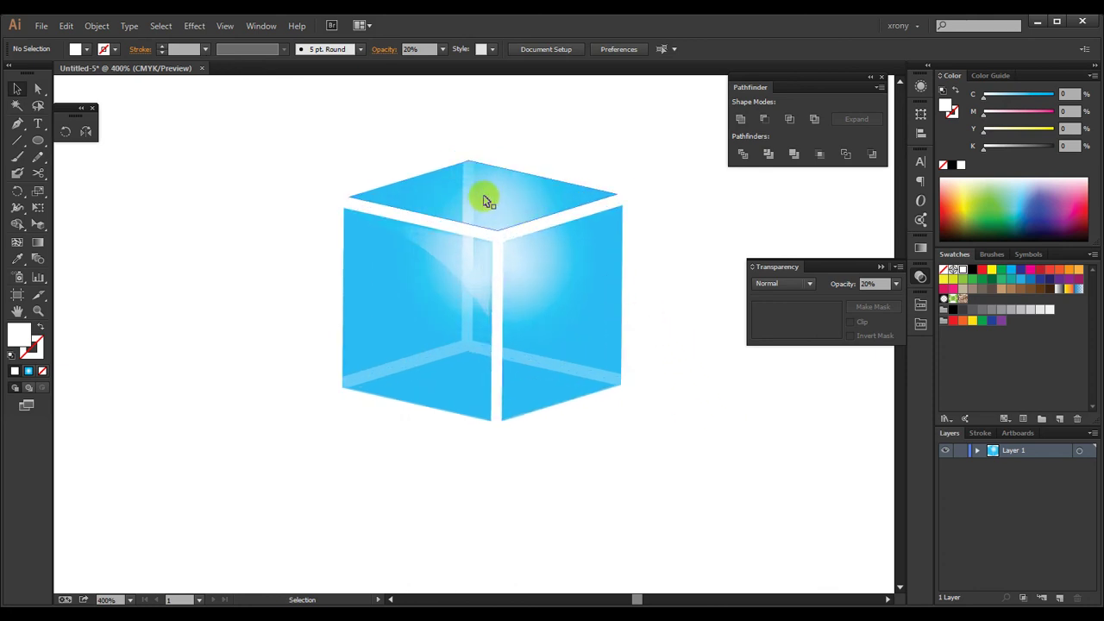